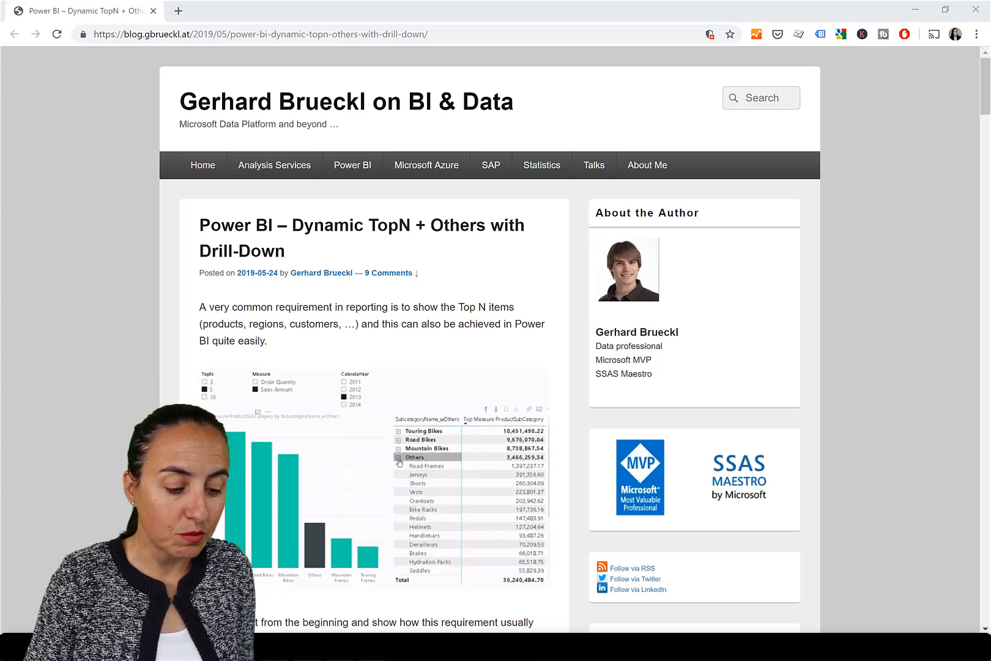
Read through the blog article's steps for building a dynamic TopN + Others: the table, the relationship and the DAX measure
scroll(490, 336, "down", 2)
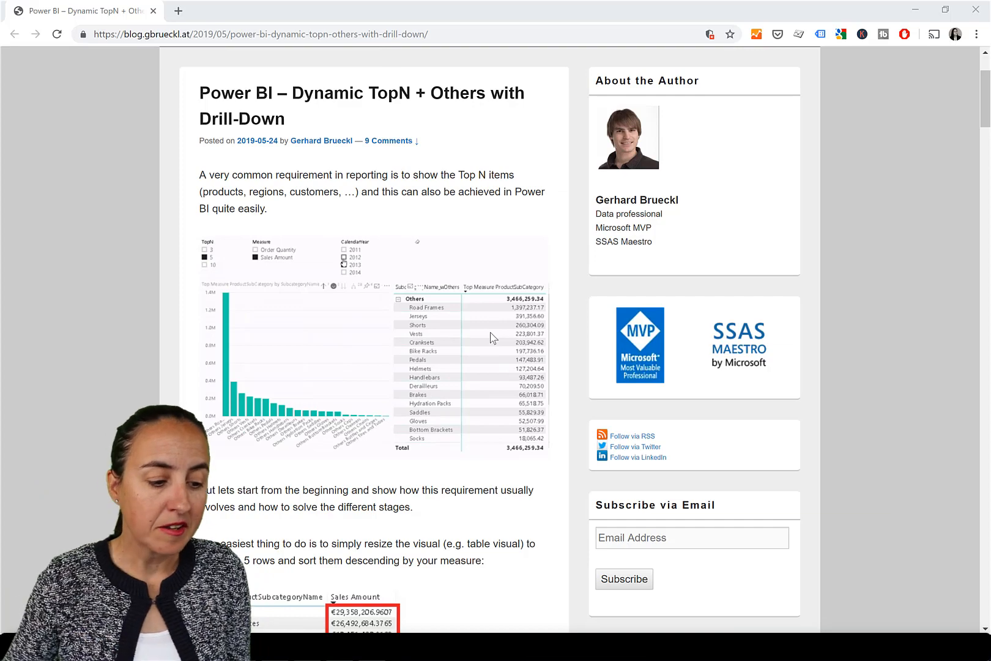
scroll(416, 441, "down", 15)
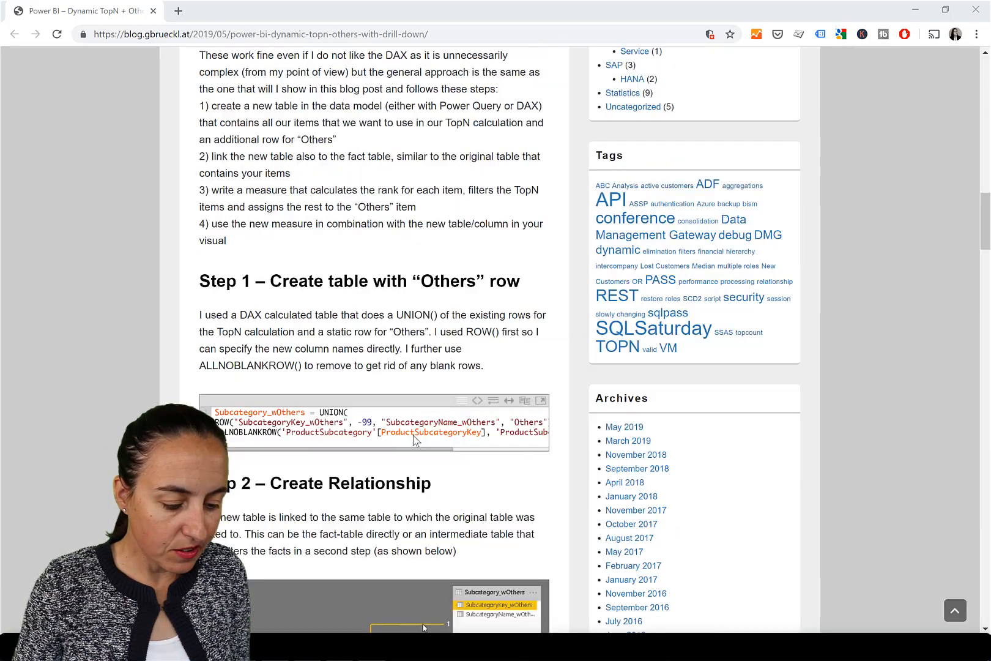
scroll(414, 439, "down", 12)
scroll(489, 367, "up", 6)
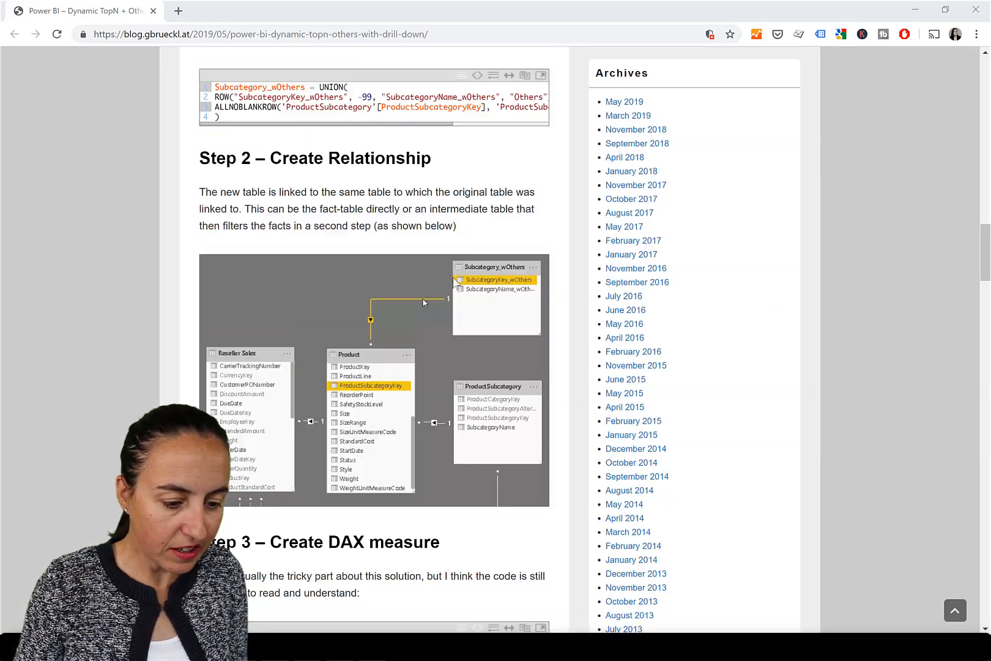
scroll(338, 467, "down", 4)
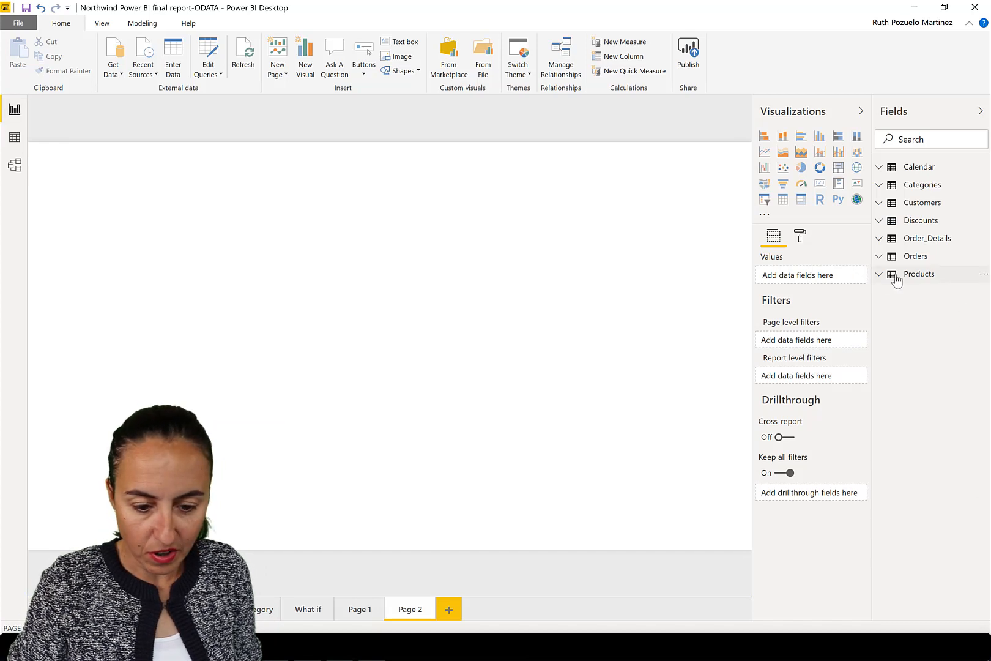
In Power BI Desktop, add a calculated column named Sales TopN+Others to the Products table and start a new formula line
left_click(953, 278)
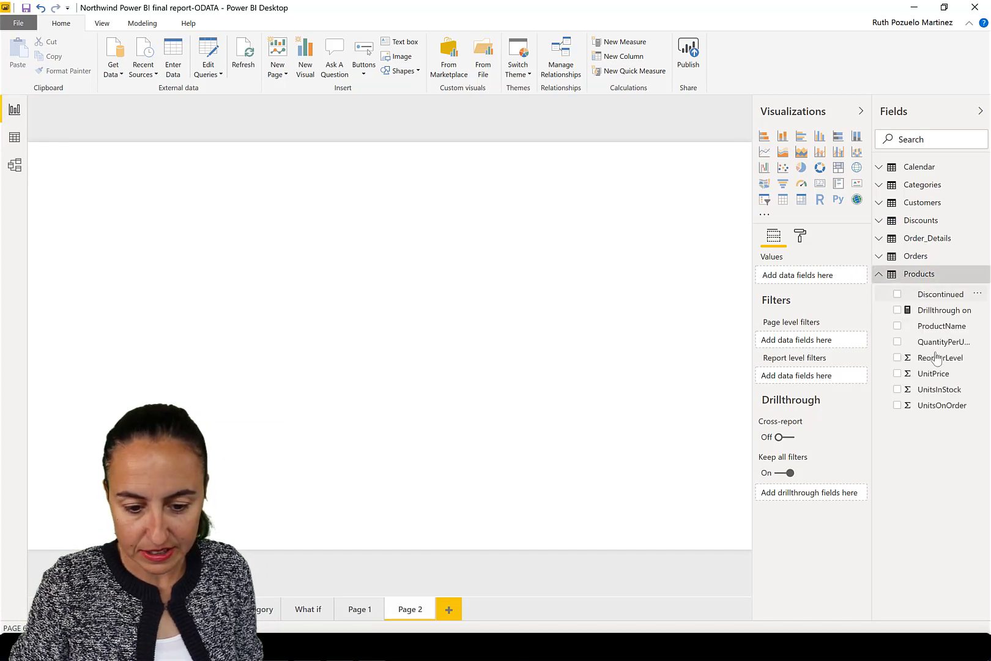
left_click(15, 137)
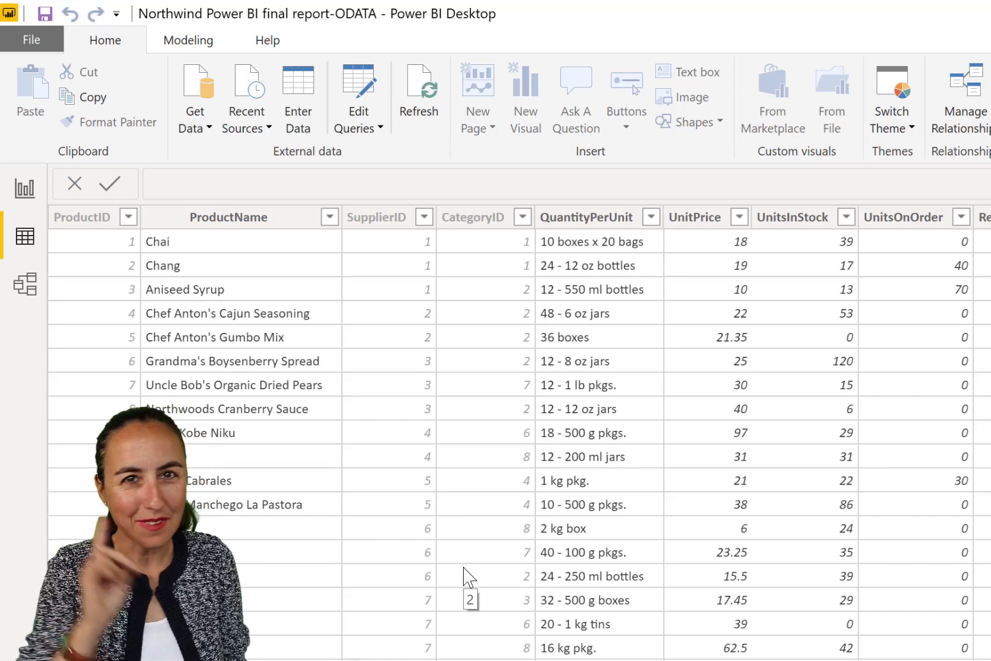
left_click(195, 42)
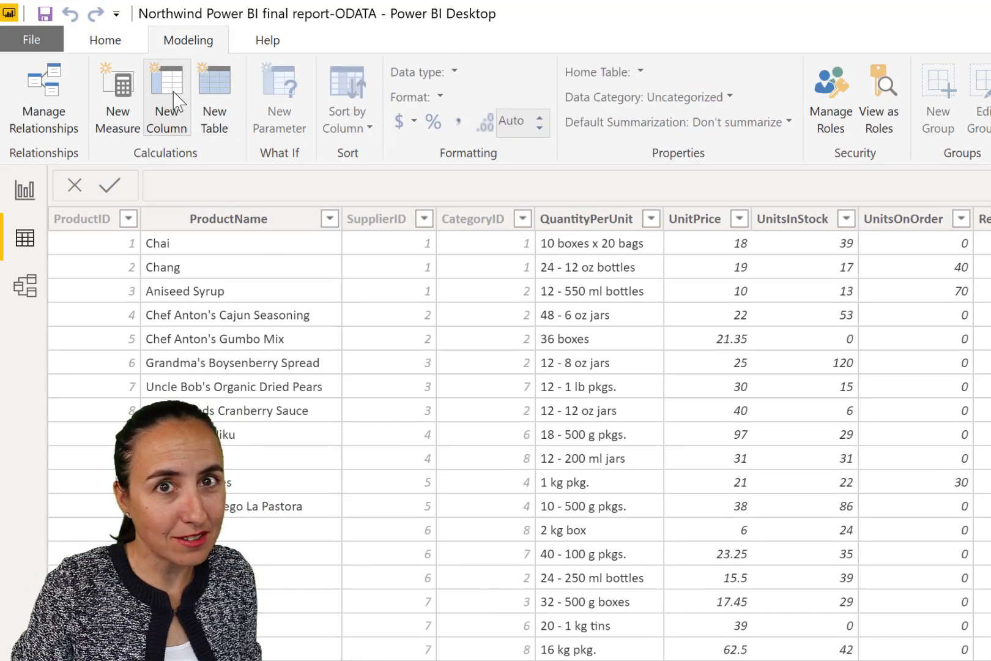
left_click(176, 99)
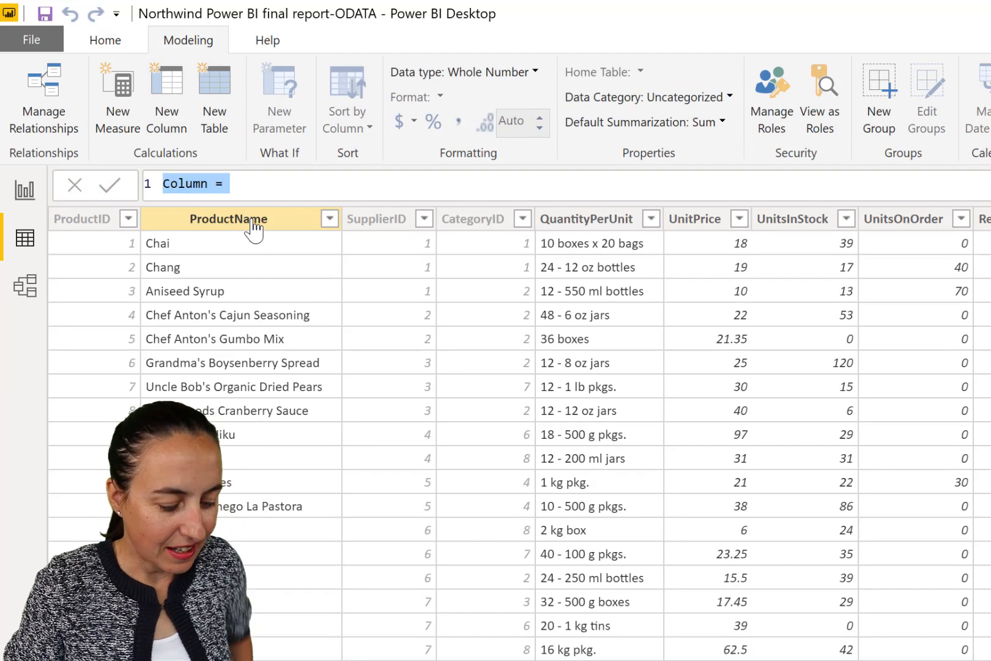
type("Sale")
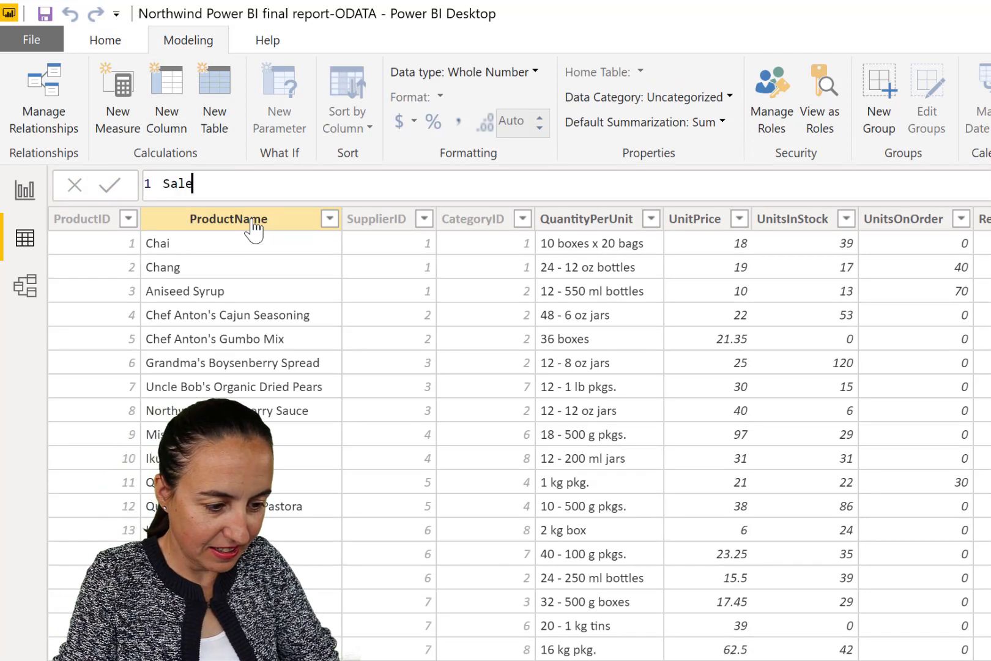
type("s TopN")
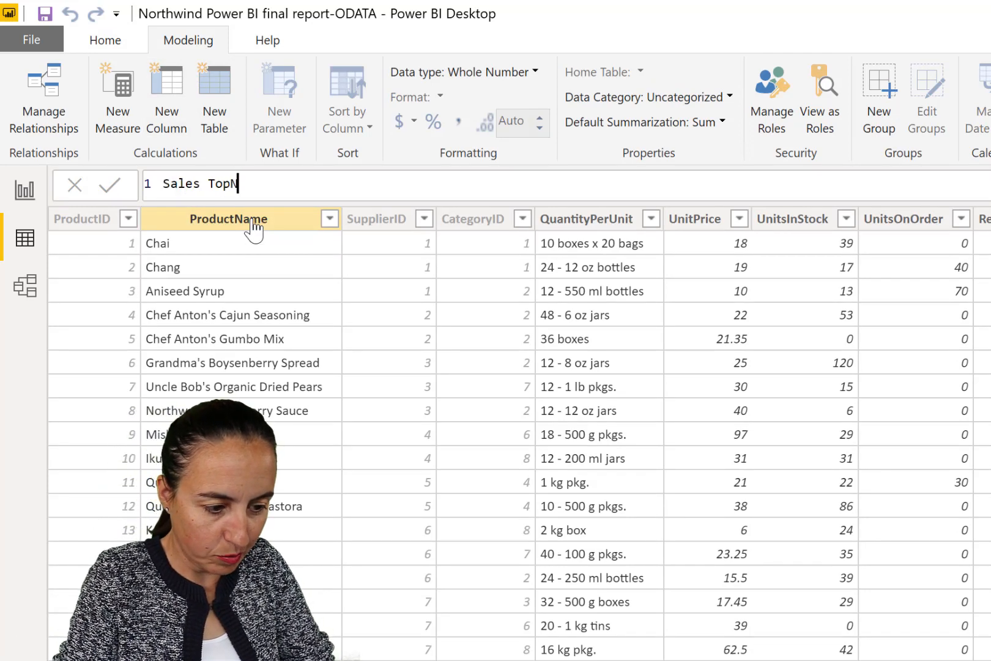
type("+Other")
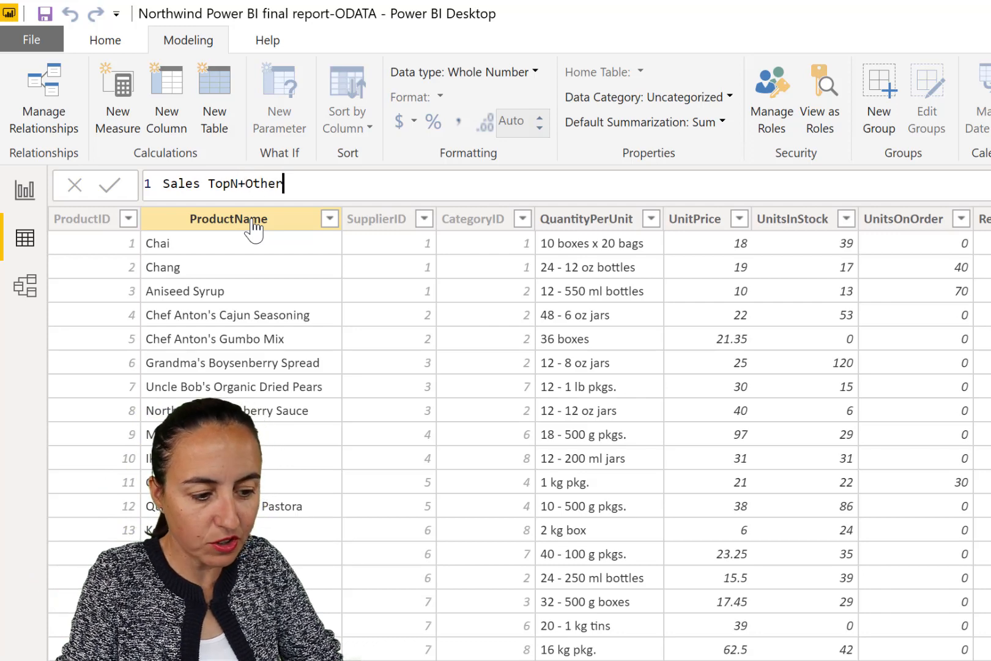
type("s =")
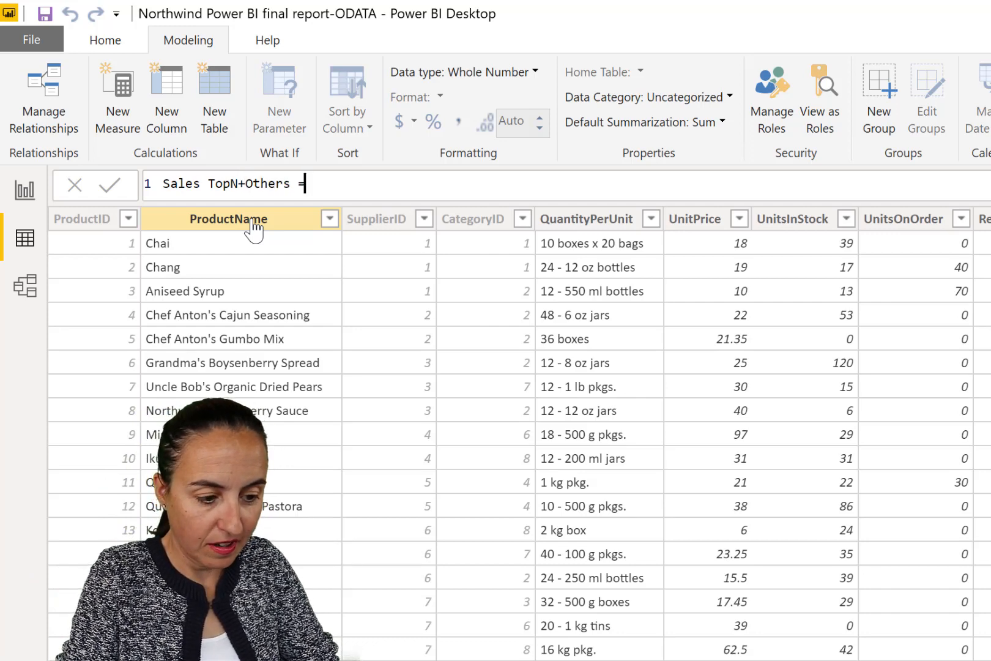
key("shift+Return")
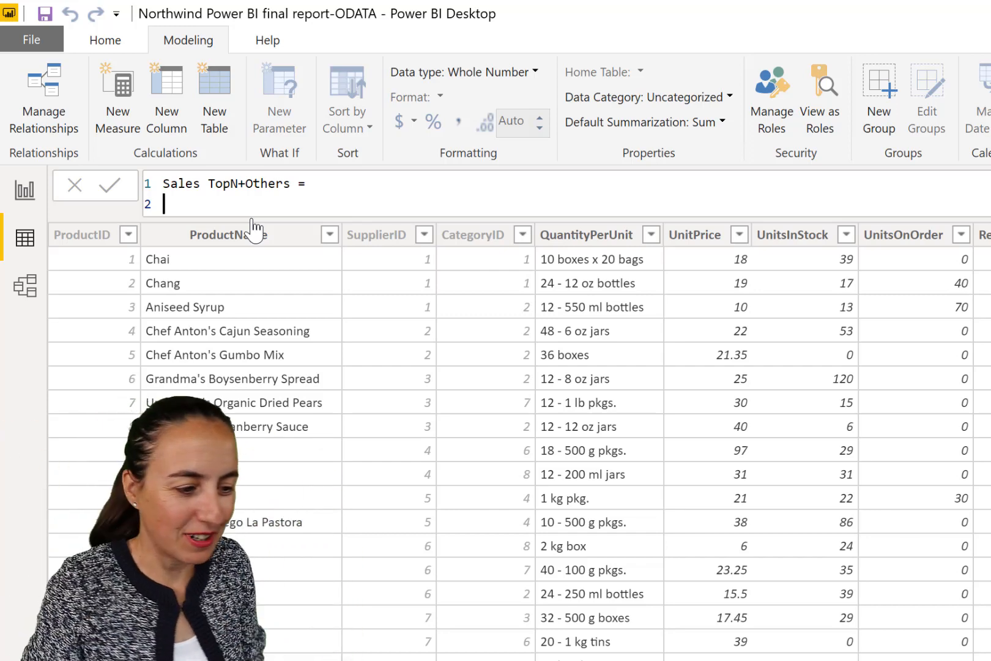
Declare a variable named RankProductsbySales on the second line of the column formula
type("VAR")
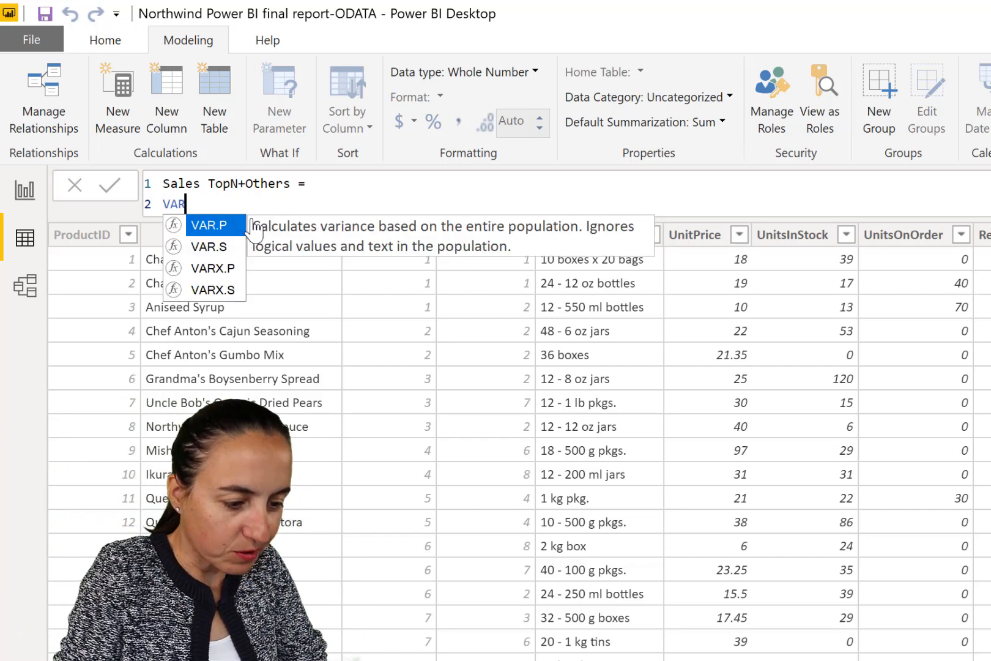
type(" RanKpro")
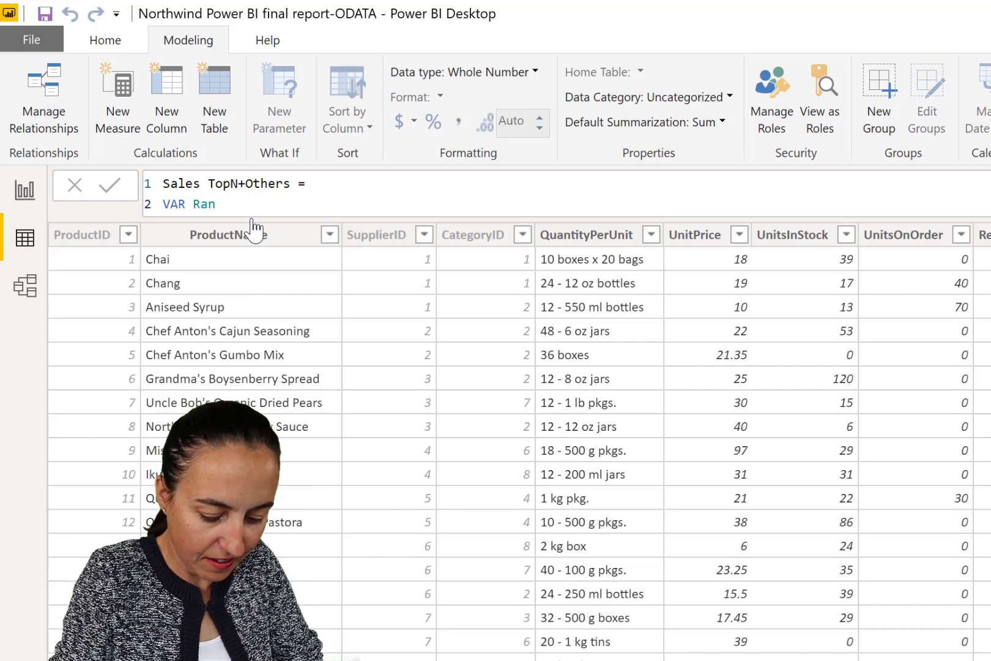
key("BackSpace")
key("BackSpace")
key("BackSpace")
key("BackSpace")
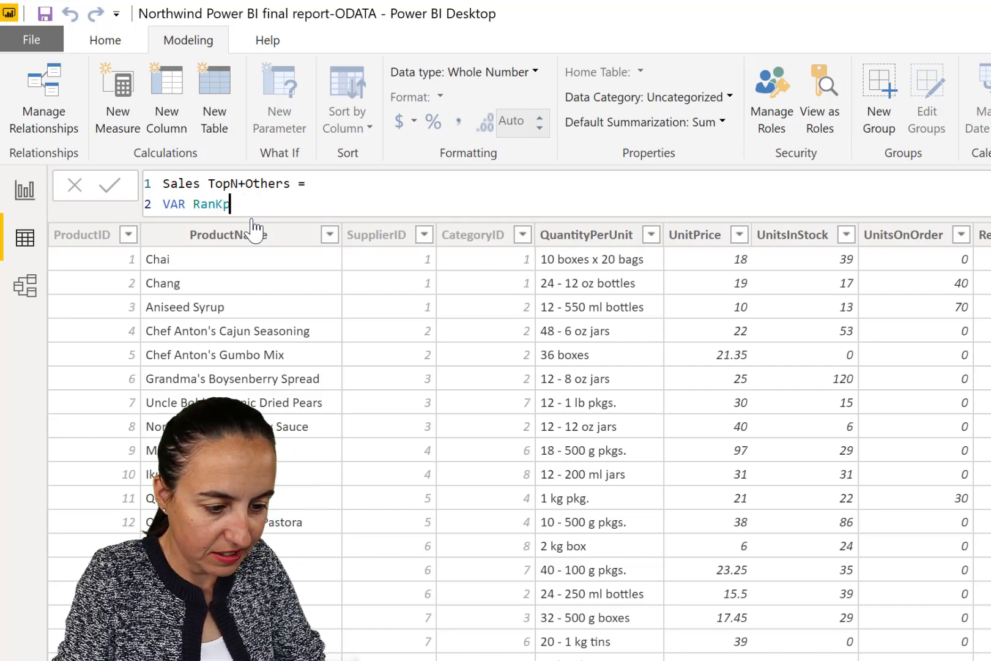
type("kProduc")
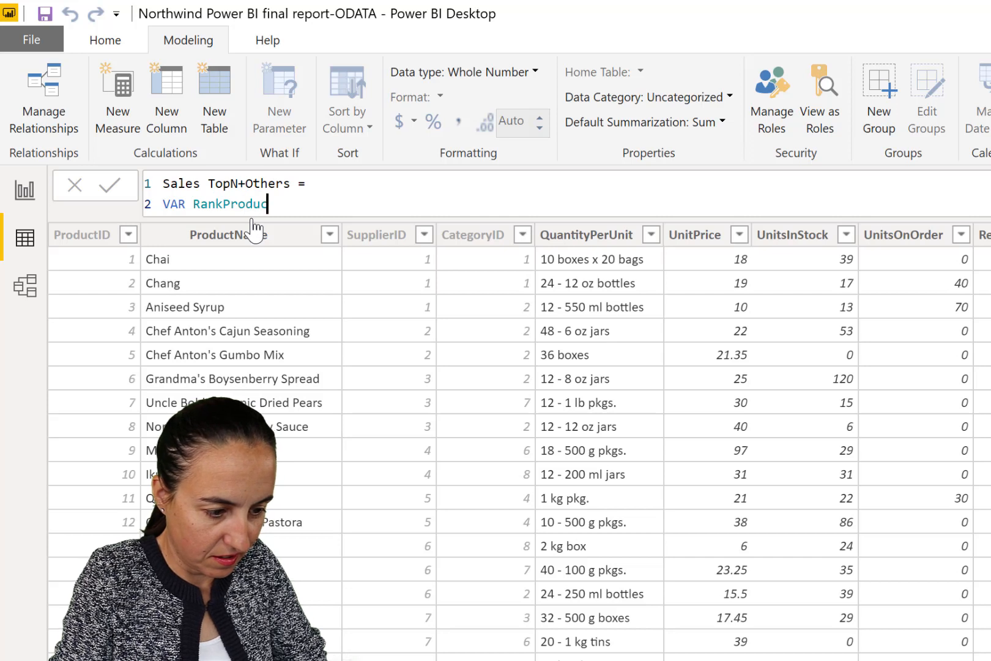
type("tsby")
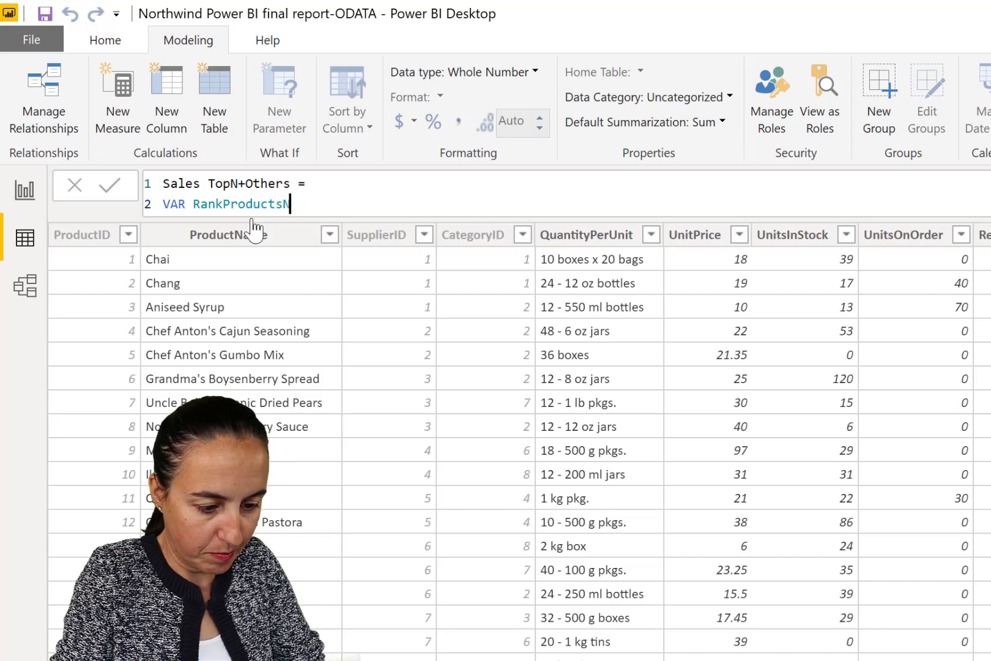
type("Sales")
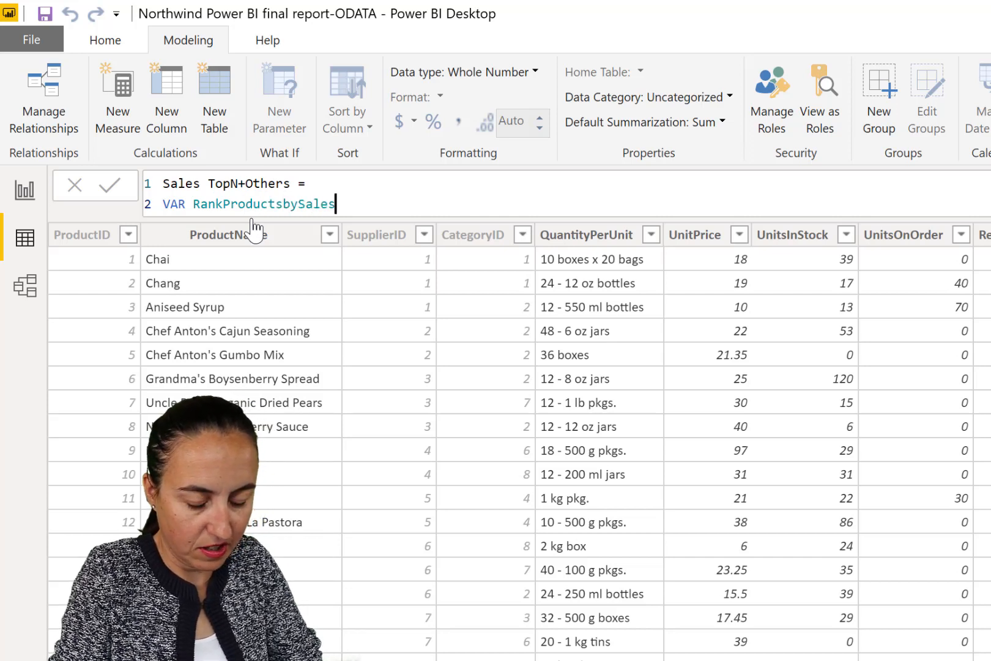
Assign the variable a RANKX function over ALL(Products) that ranks by the [Sales] measure
type(" = ra")
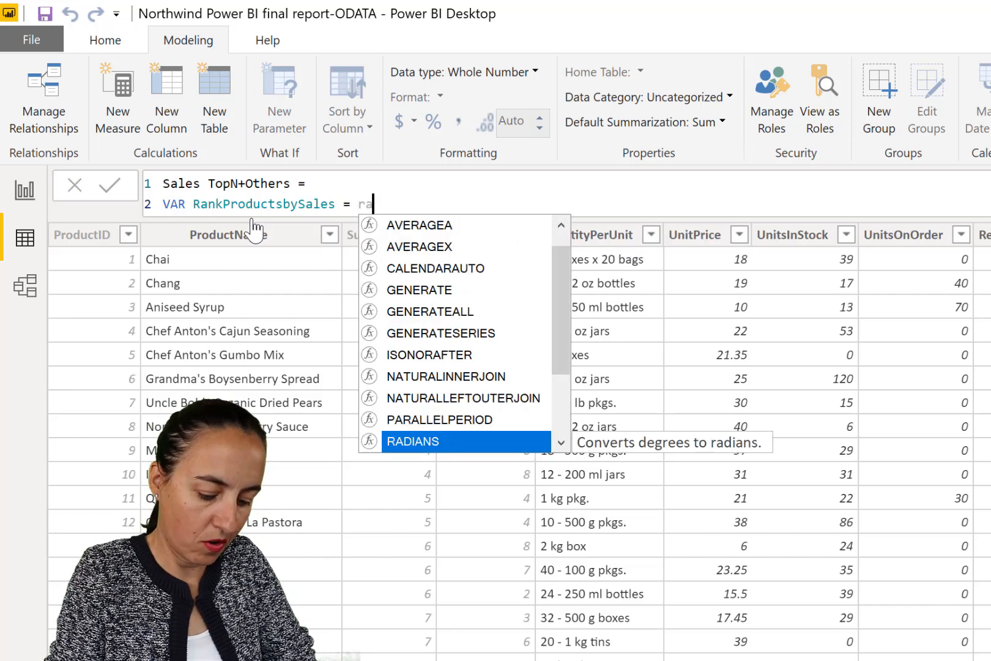
type("n")
key("Down")
key("Down")
key("Down")
key("Tab")
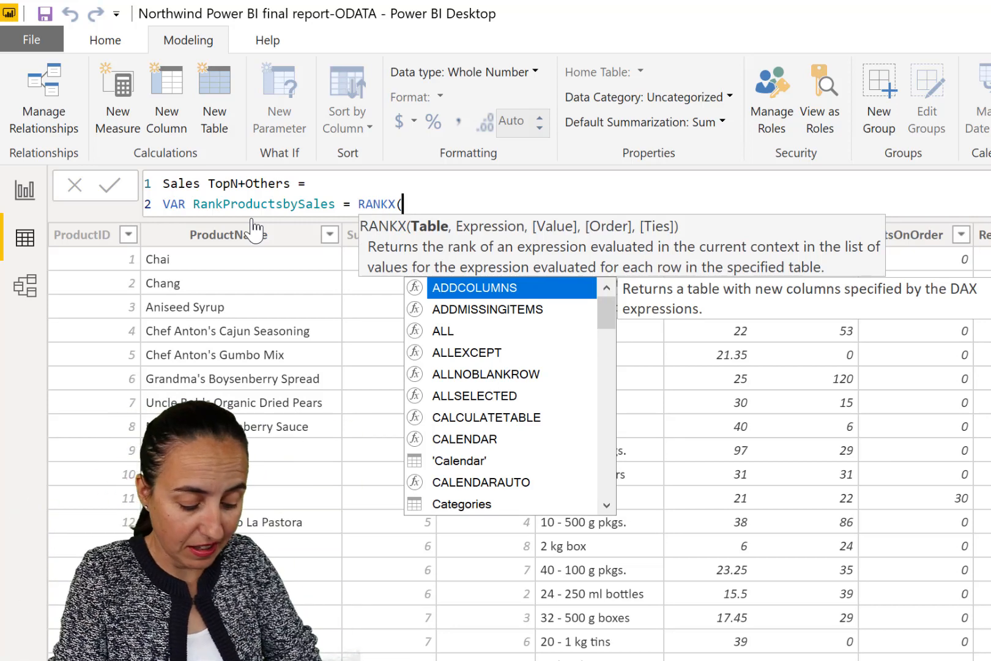
type("al")
key("Tab")
type("pro")
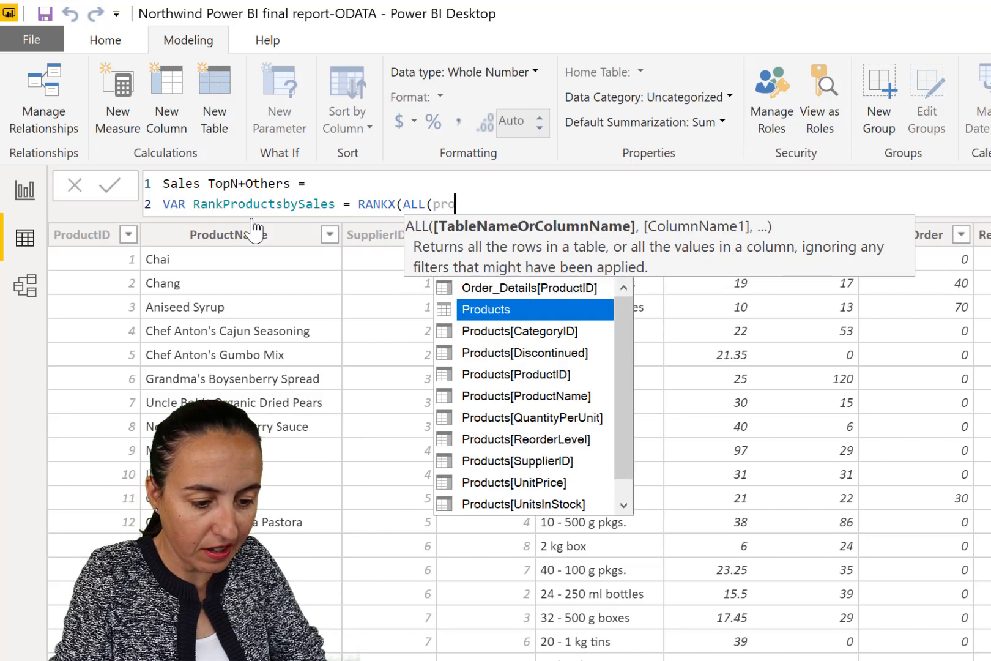
key("Tab")
type("),")
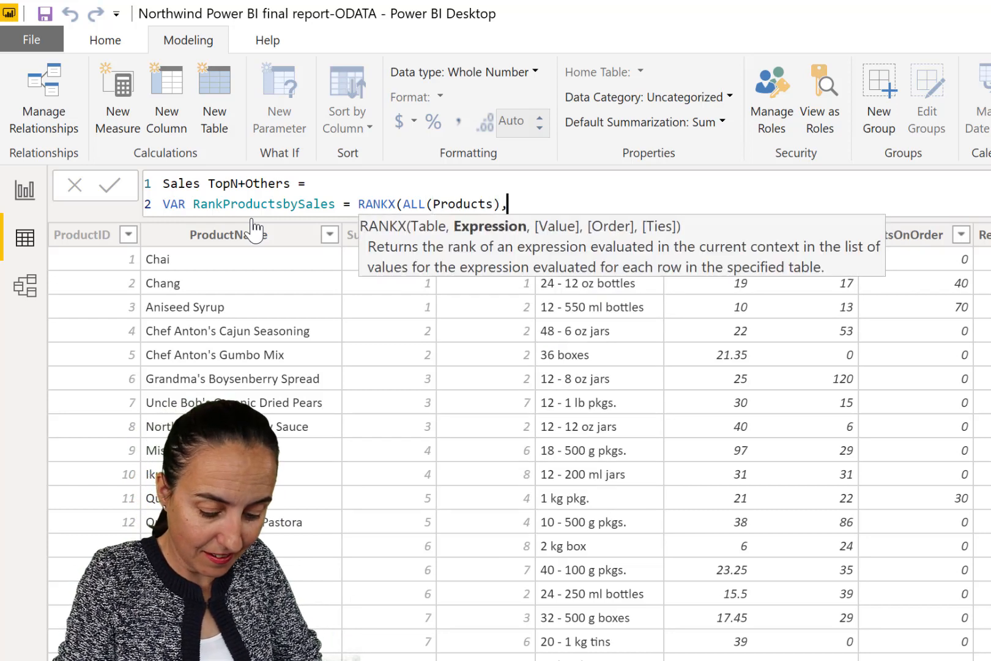
type(" [sales]")
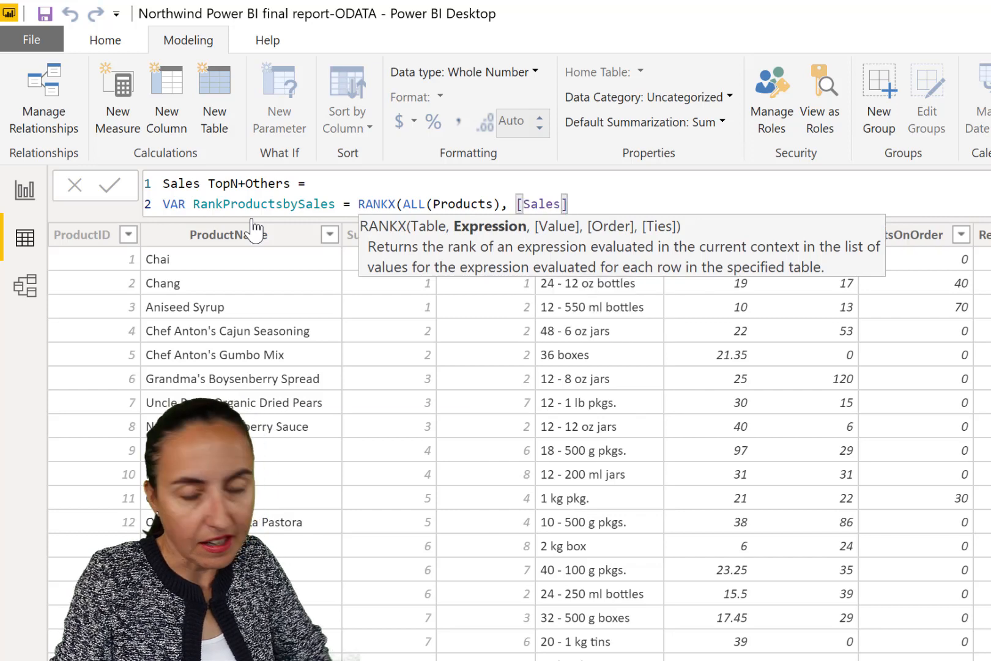
Leave the RANKX value argument empty, set the order to DESC, and close the function
type(",1")
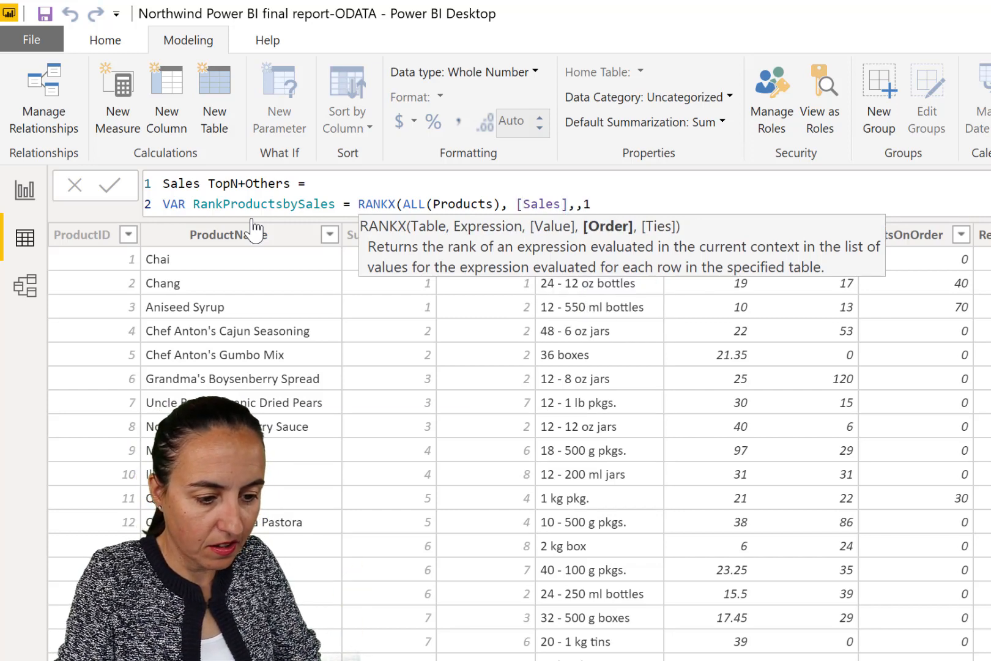
key("BackSpace")
type("de")
key("Tab")
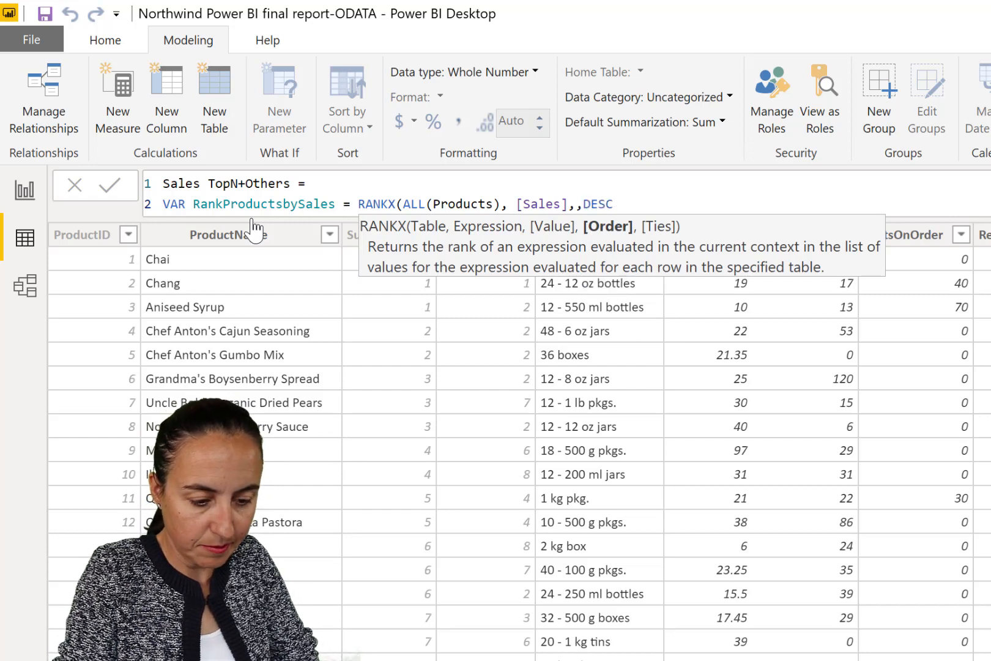
type(")")
key("shift+Return")
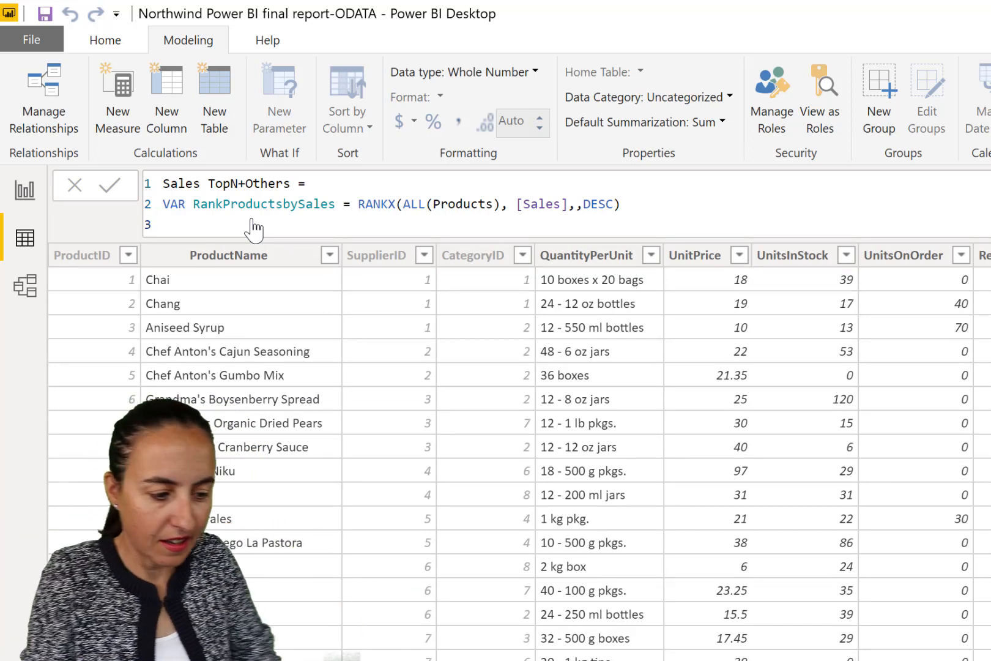
Add a return statement below the RankProductsbySales variable and start a new formula line
type("et")
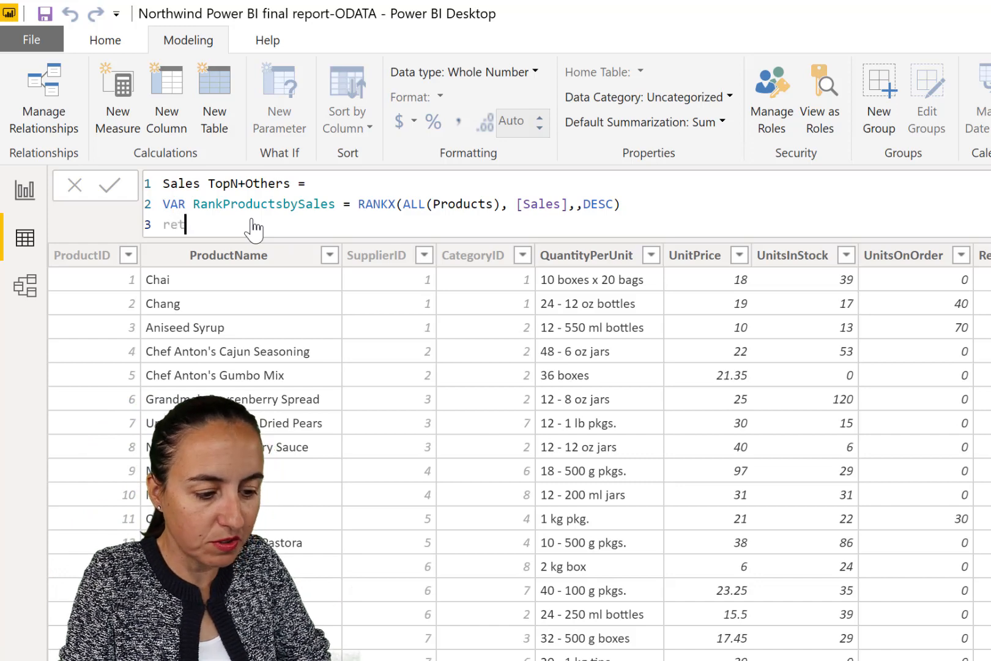
type("urn")
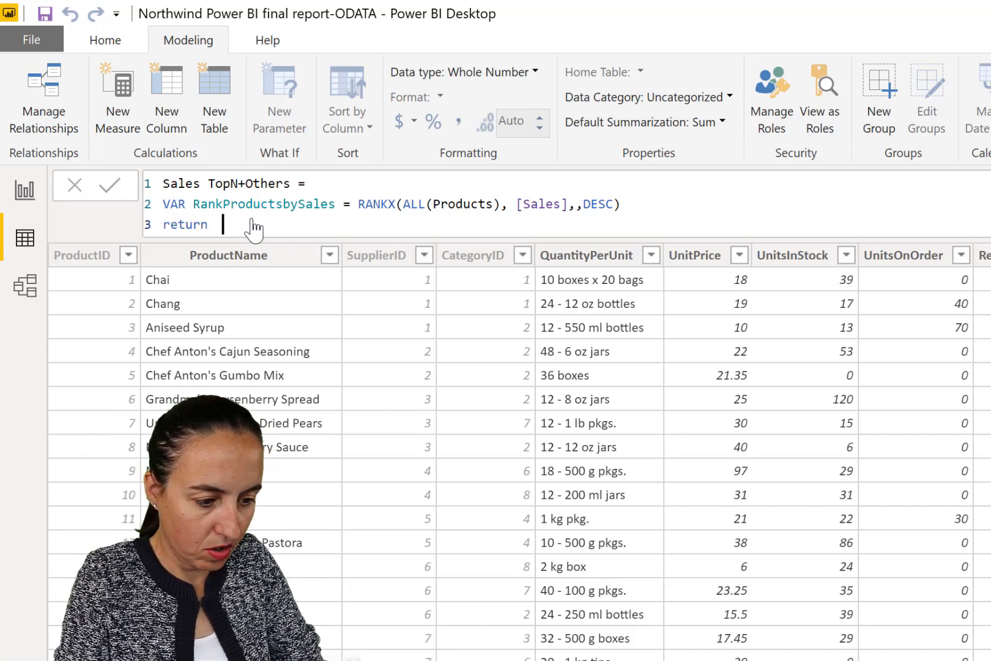
key("shift+Return")
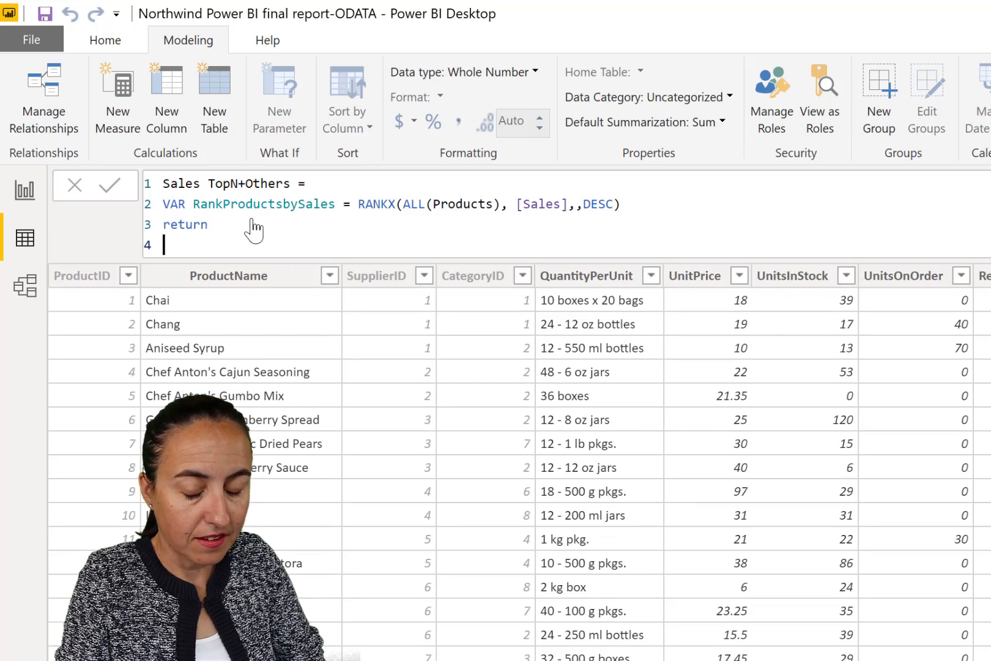
Begin an IF function whose logical test is RankProductsbySales<=4
type("IF(")
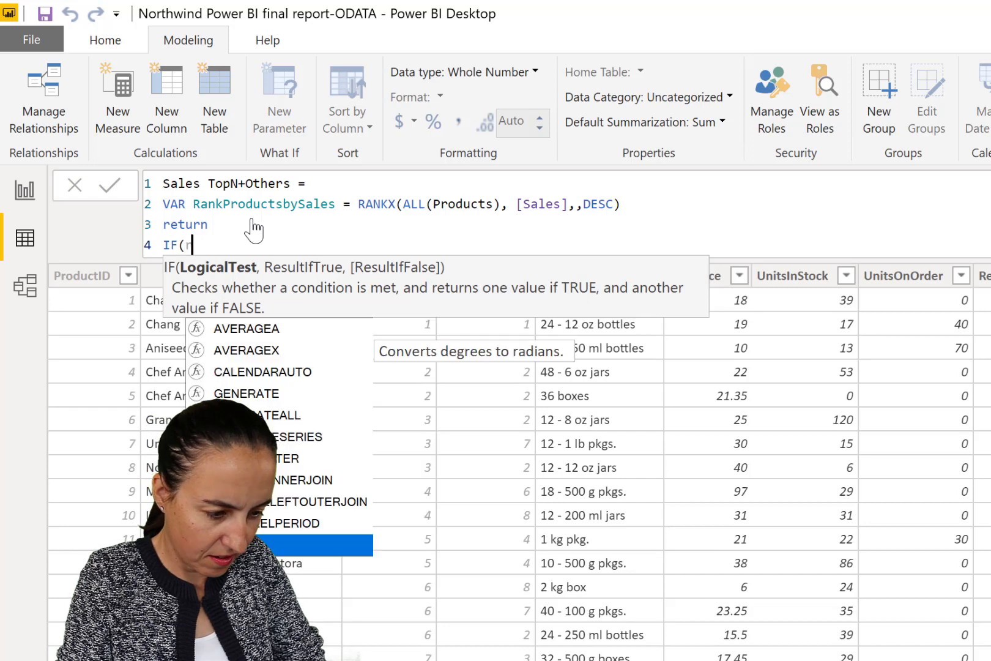
type("rank")
key("Down")
key("Tab")
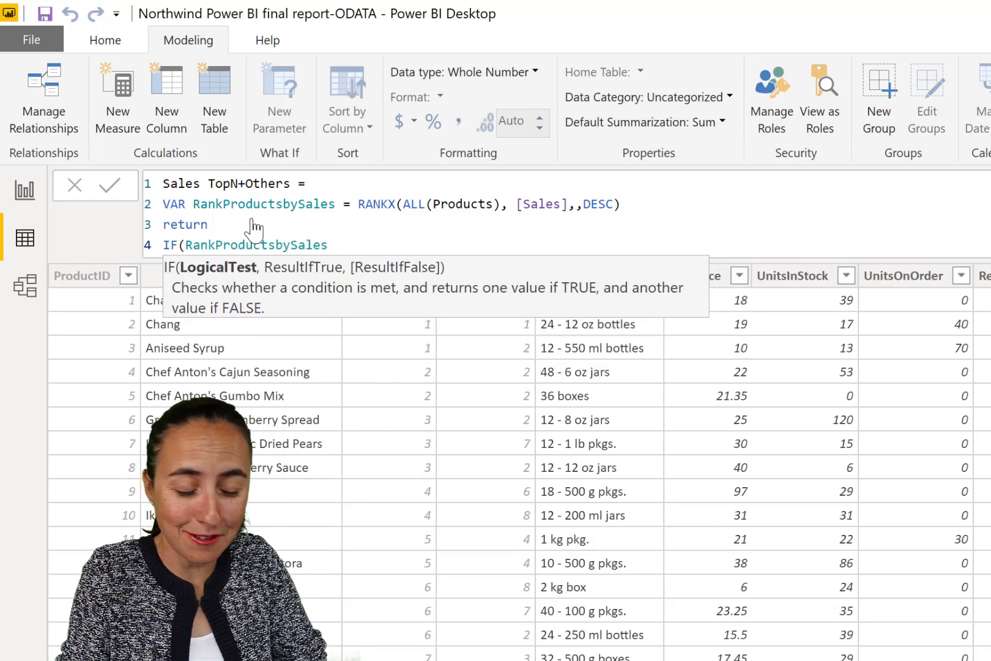
type("<")
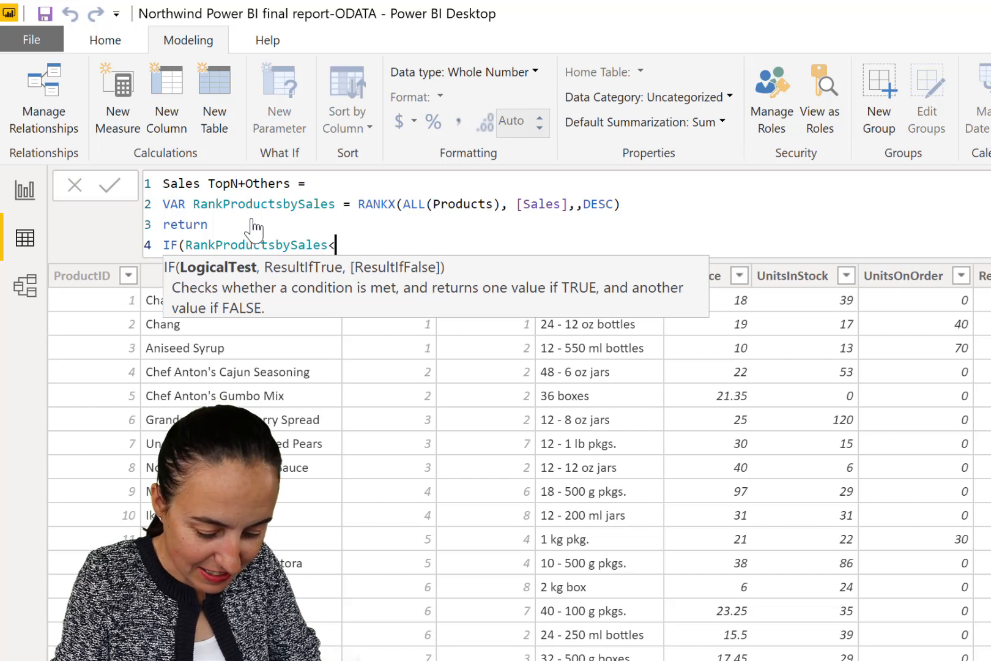
type("=")
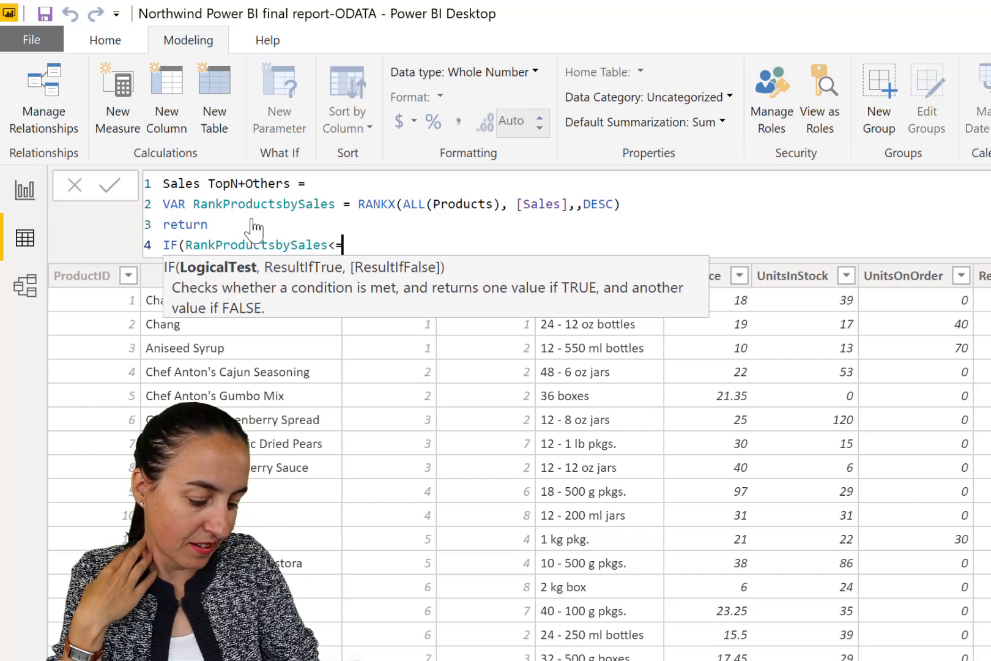
type("4")
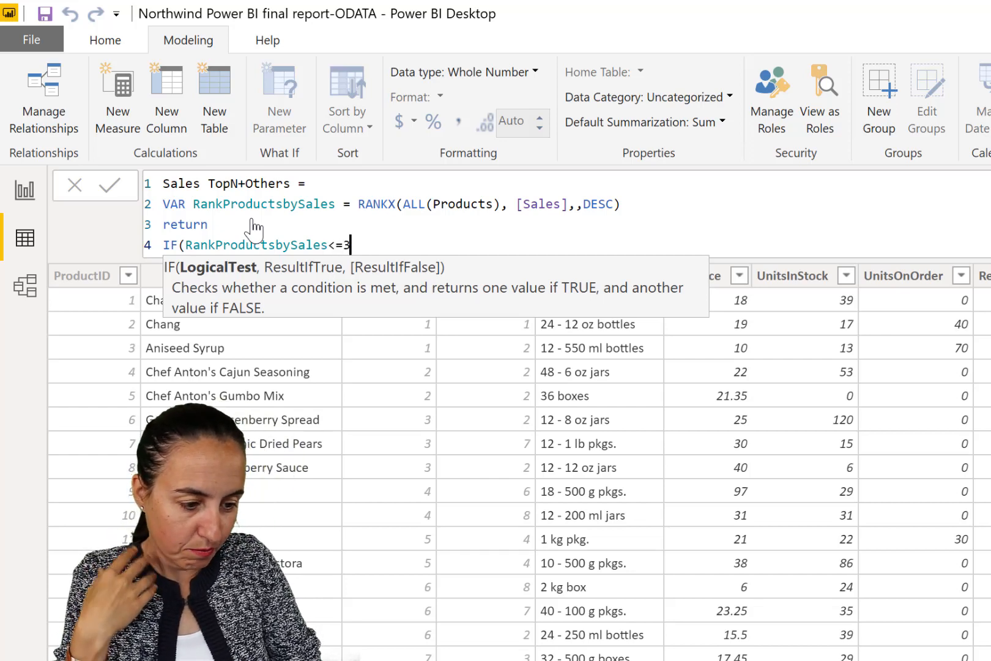
type(", ")
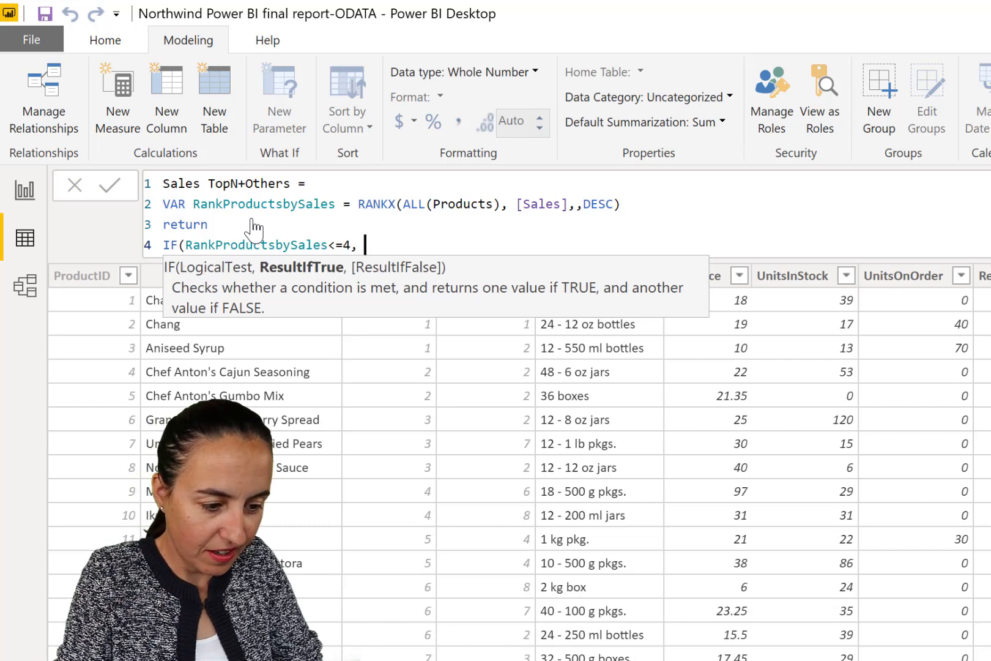
Use Products[ProductName] as the IF function's result when the condition is true
type("prod")
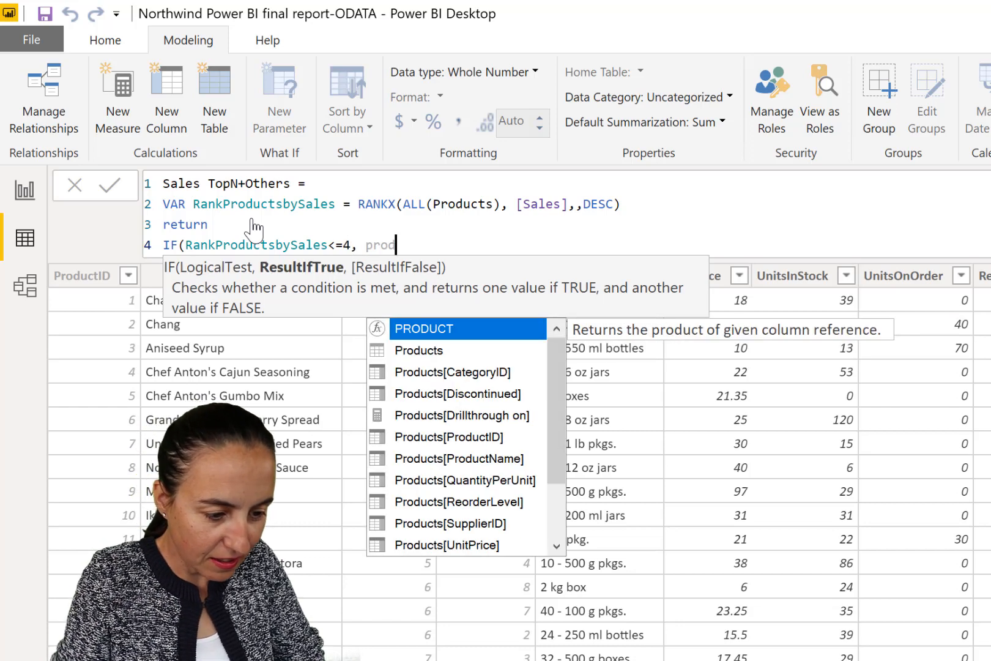
key("Down")
key("Down")
key("Down")
key("Down")
key("Down")
key("Down")
key("Down")
key("Up")
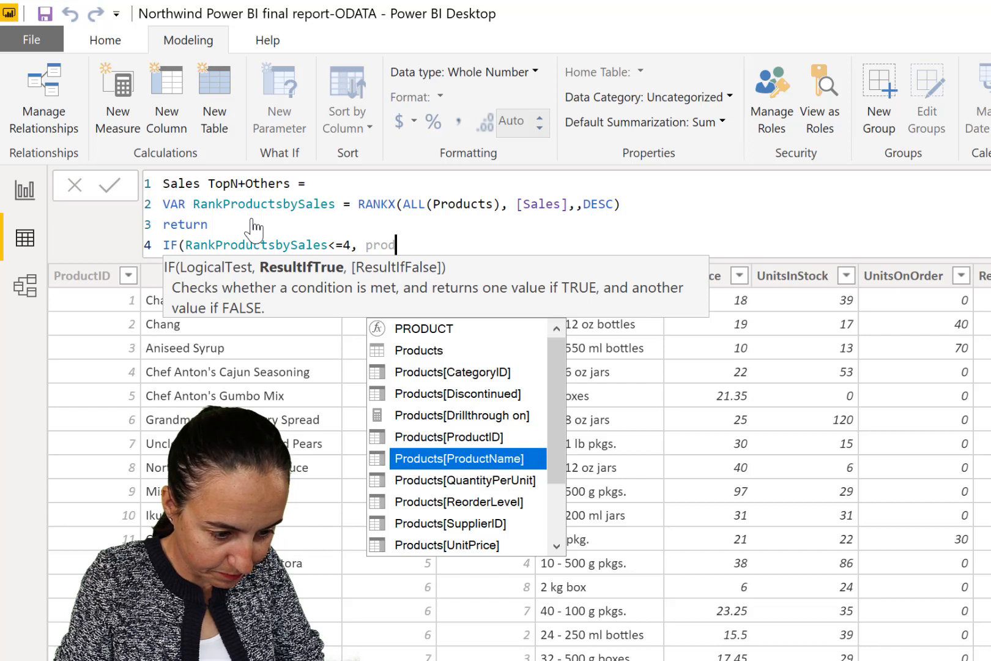
key("Tab")
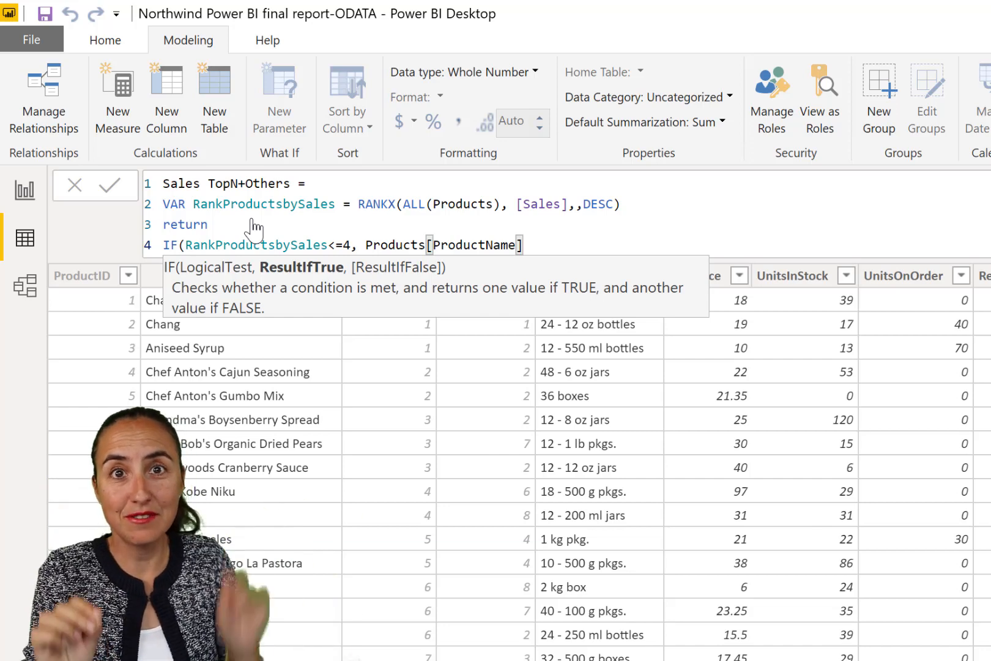
Set the IF function's false result to "Others", commit the column formula, and check the new column's values
type(", \"Othe")
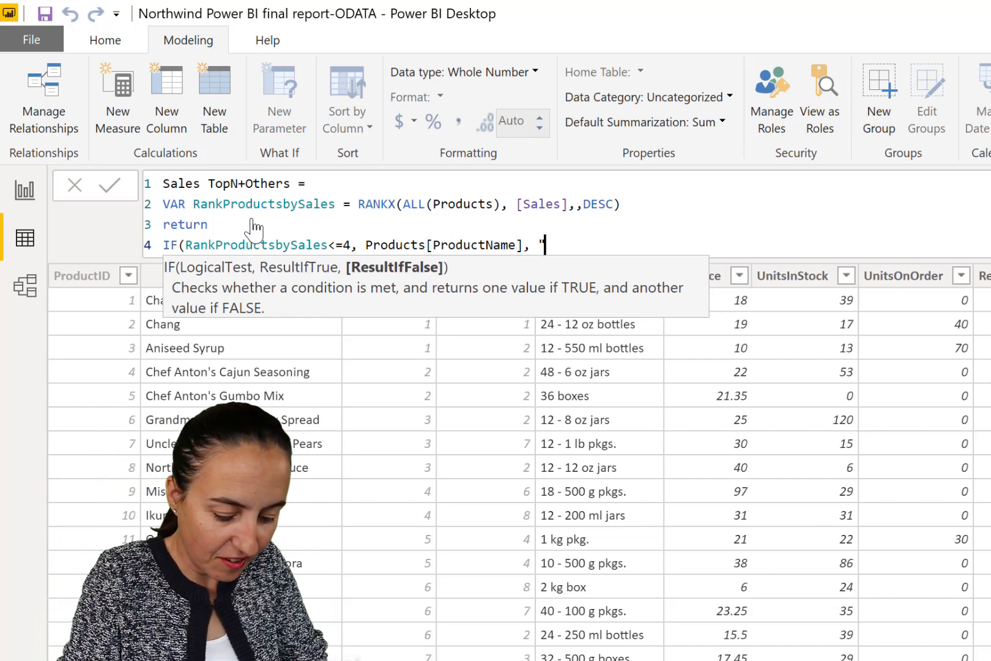
type("rs\")")
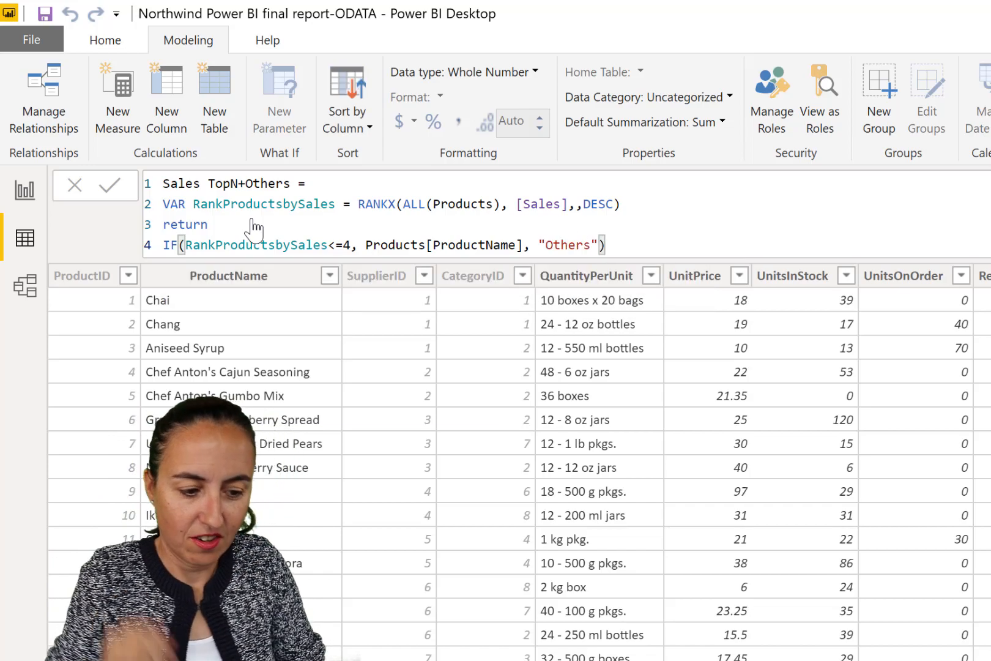
key("Return")
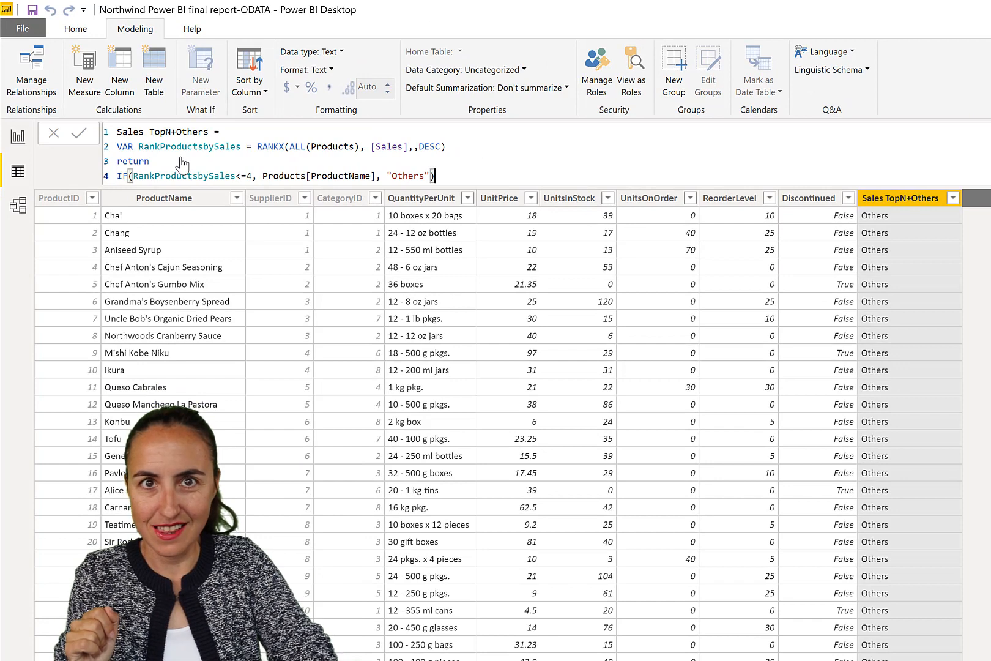
scroll(247, 408, "down", 15)
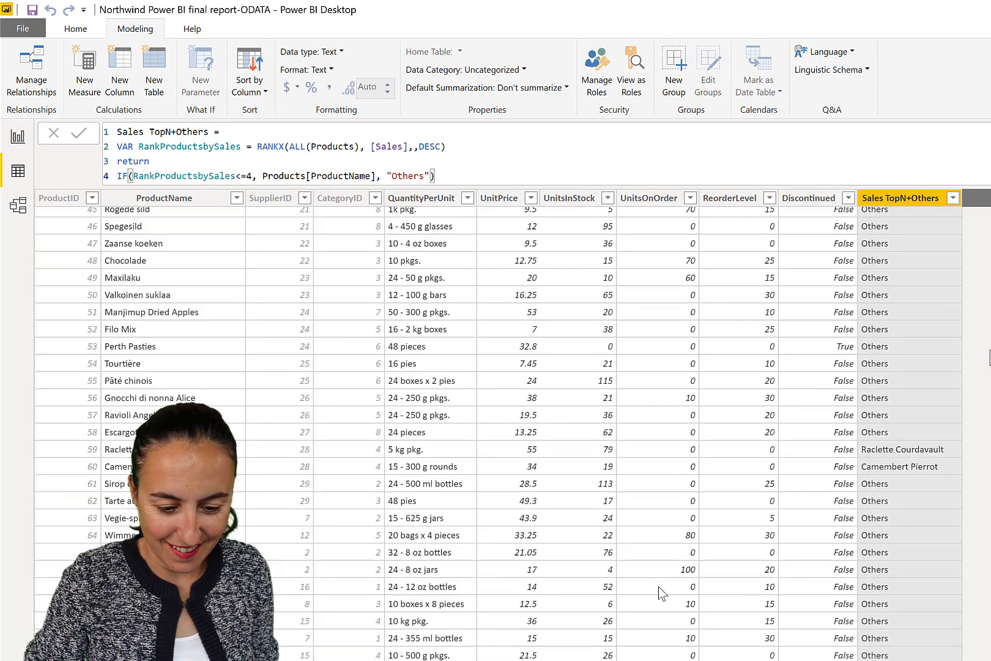
On the blank report page, add a table of Sales TopN+Others and Sales, sorted by Sales in descending order
left_click(19, 135)
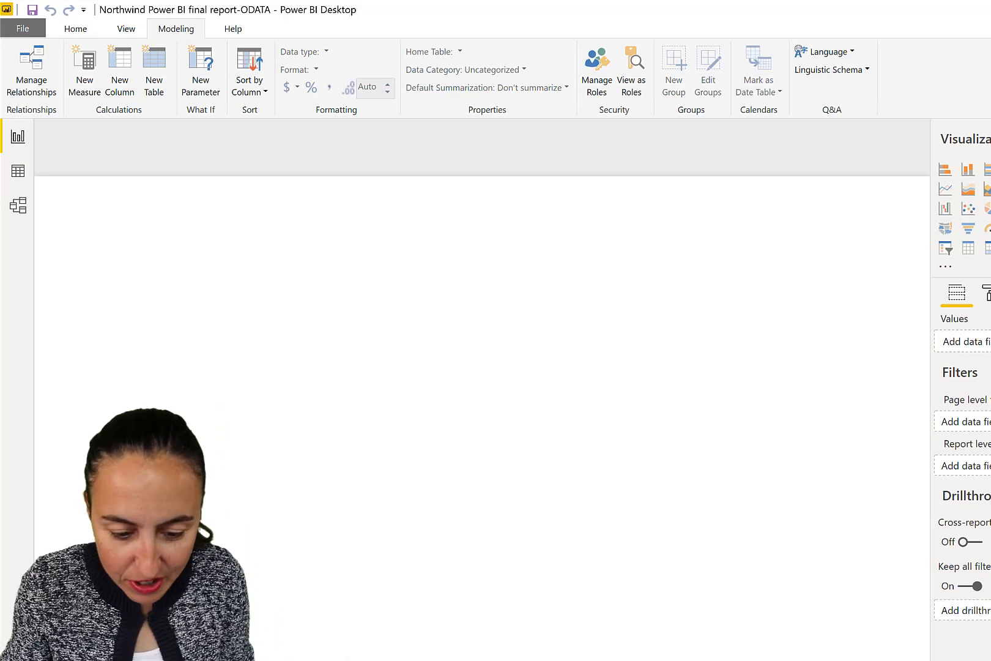
left_click_drag(986, 441, 449, 320)
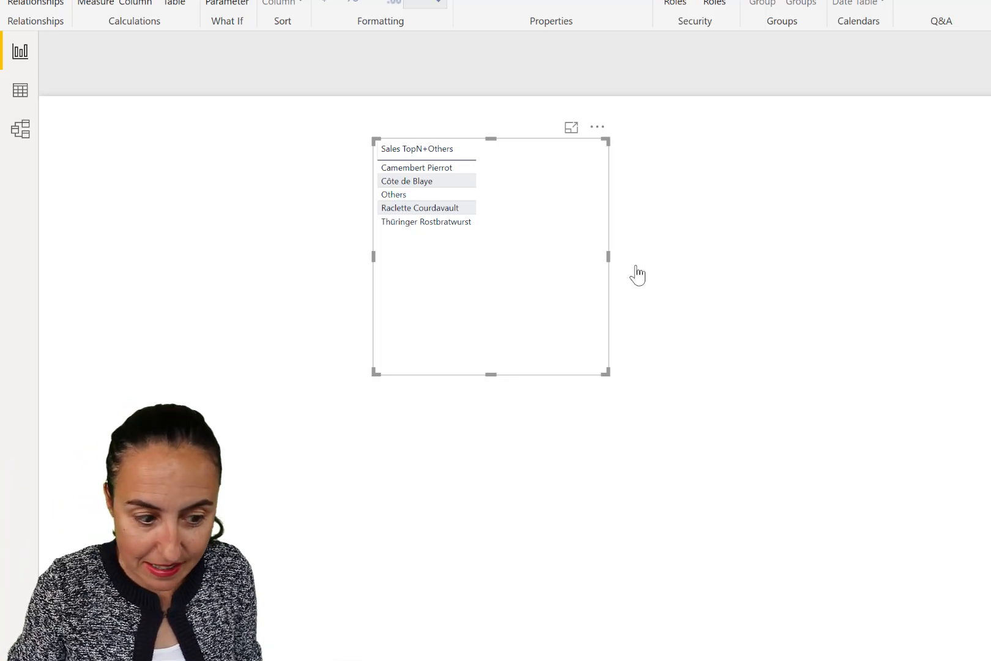
left_click_drag(637, 274, 579, 326)
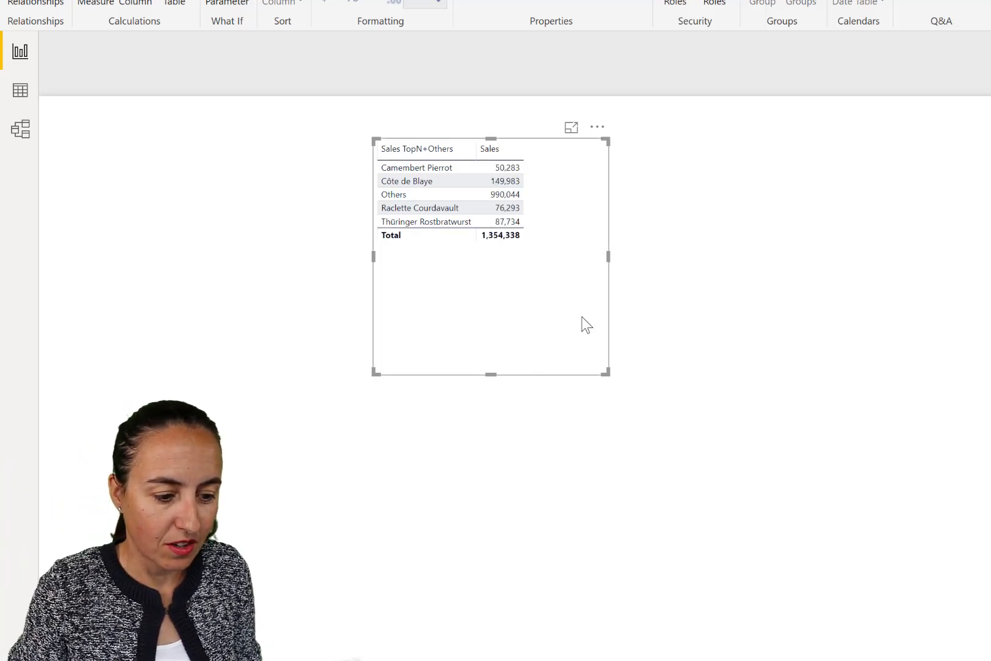
left_click(510, 154)
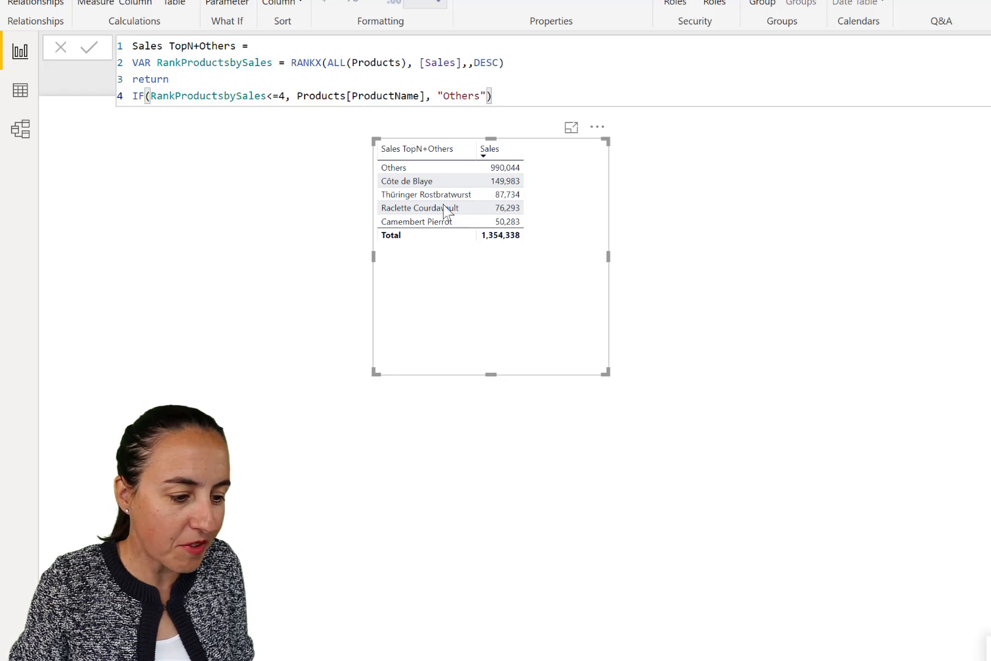
Change the rank threshold in the Sales TopN+Others formula to <=9 and commit it
left_click(285, 95)
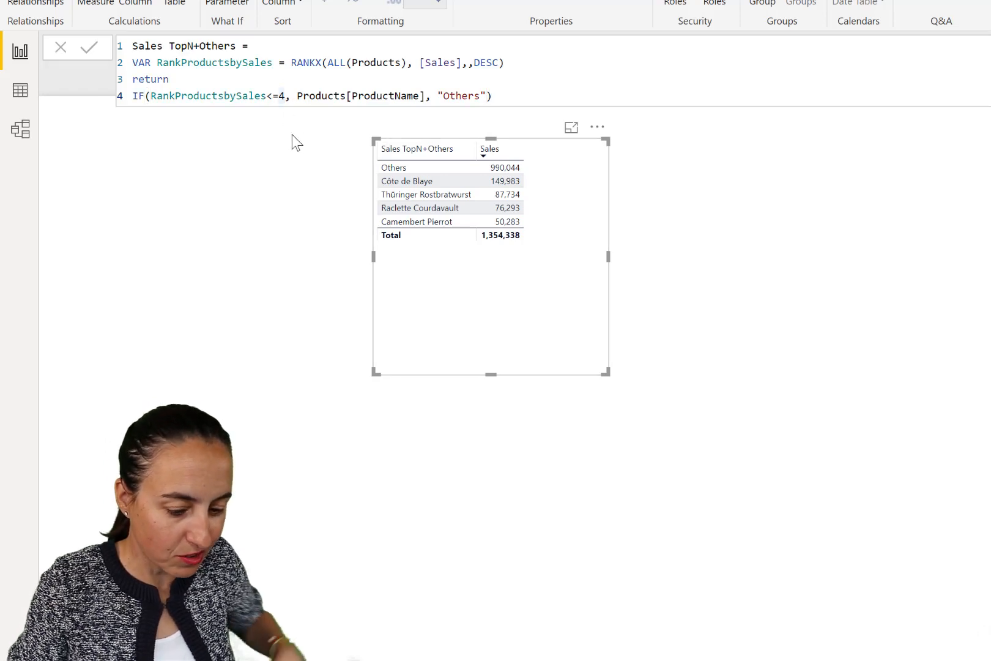
key("shift+Left")
type("9")
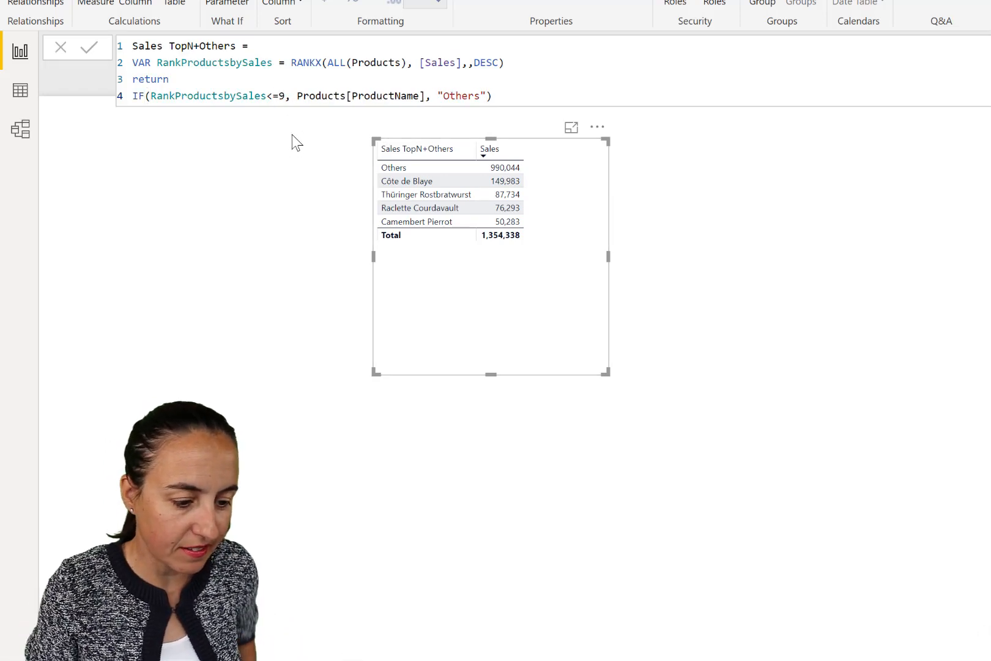
key("Return")
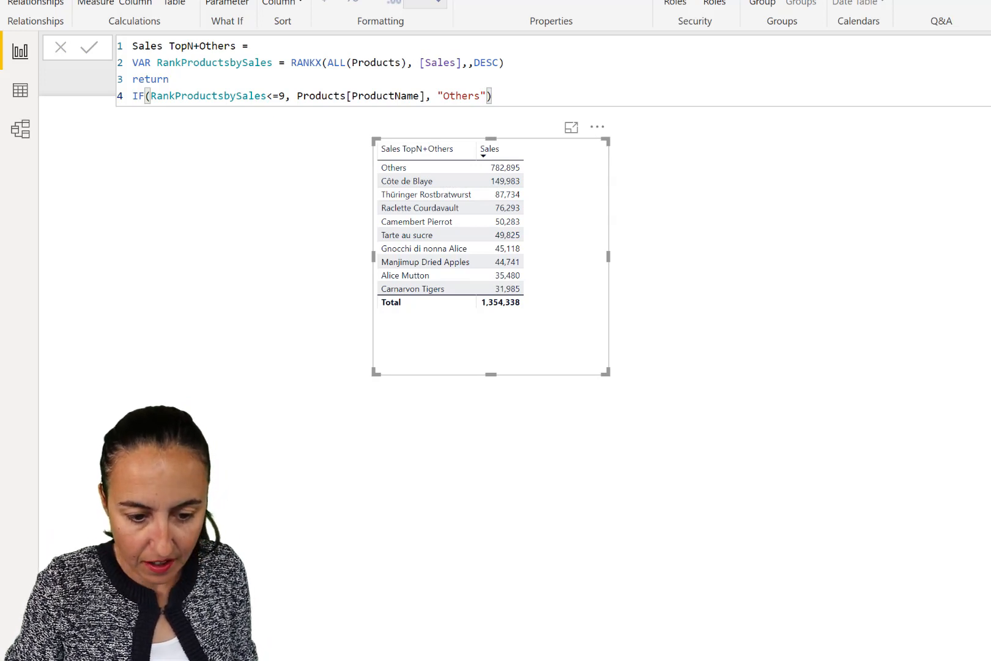
Move Sales TopN+Others from the matrix's columns to its rows, below ProductName
key("ctrl+z")
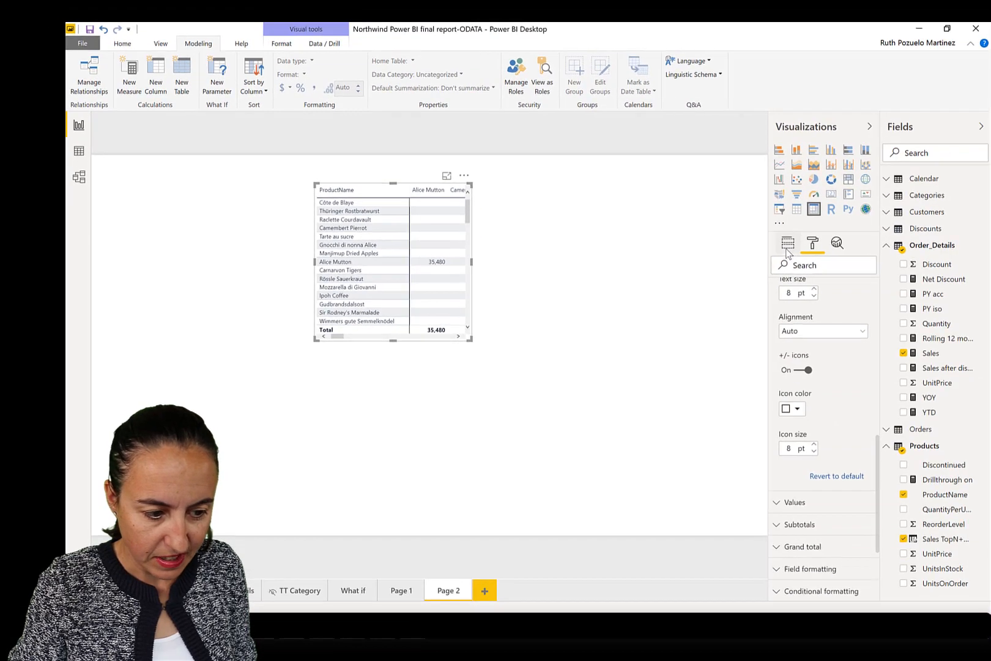
left_click(788, 243)
left_click_drag(822, 325, 817, 297)
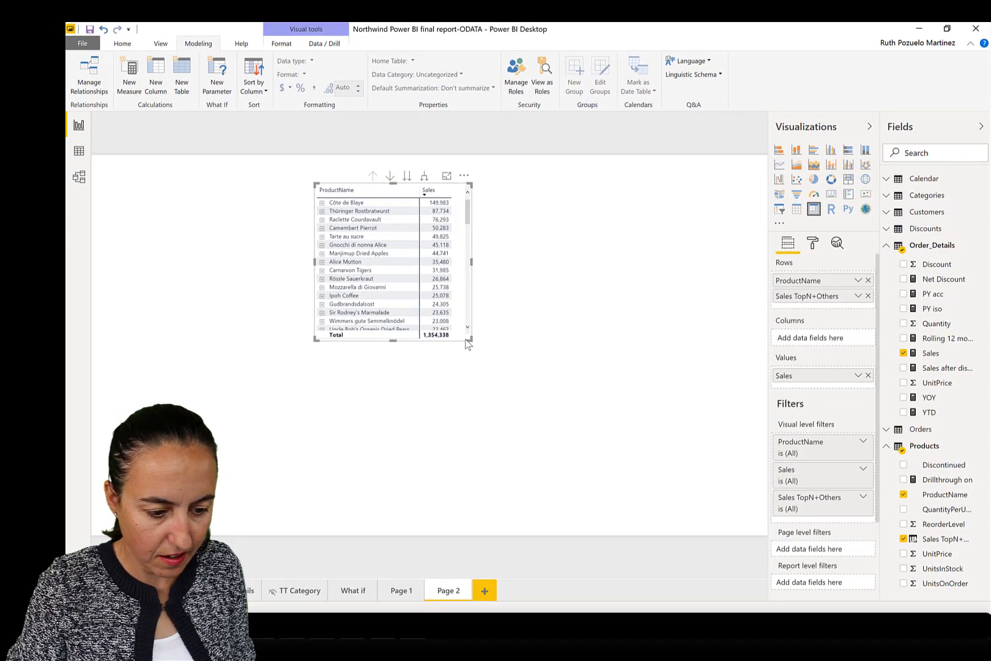
Enlarge the matrix and place Sales TopN+Others above ProductName in its row hierarchy
left_click_drag(470, 338, 499, 458)
scroll(489, 355, "down", 6)
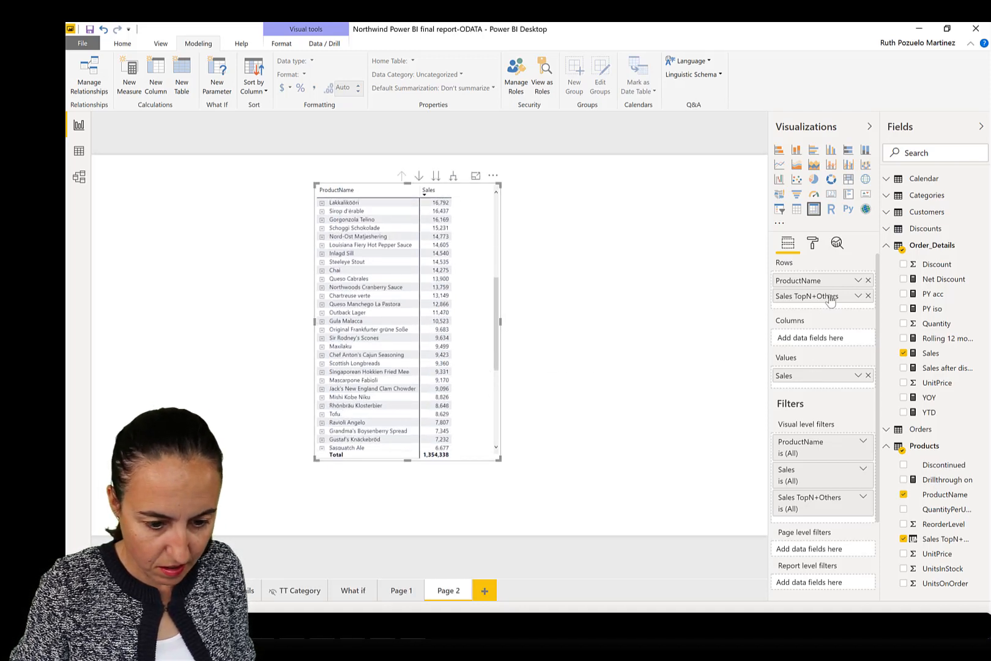
left_click_drag(818, 279, 816, 305)
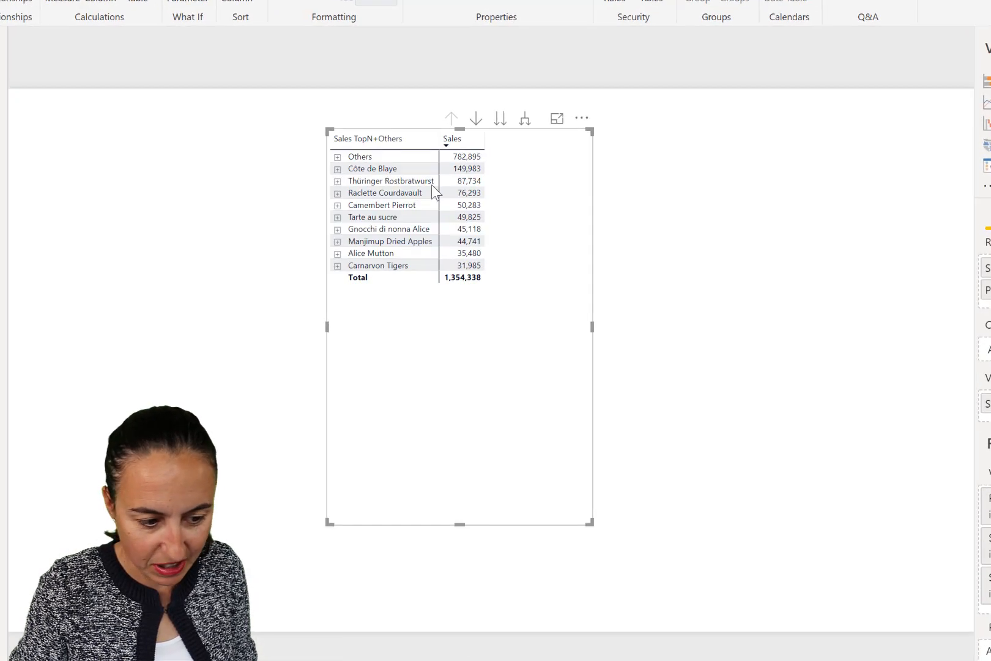
Expand the Others group in the matrix and look through the products it contains
left_click(338, 157)
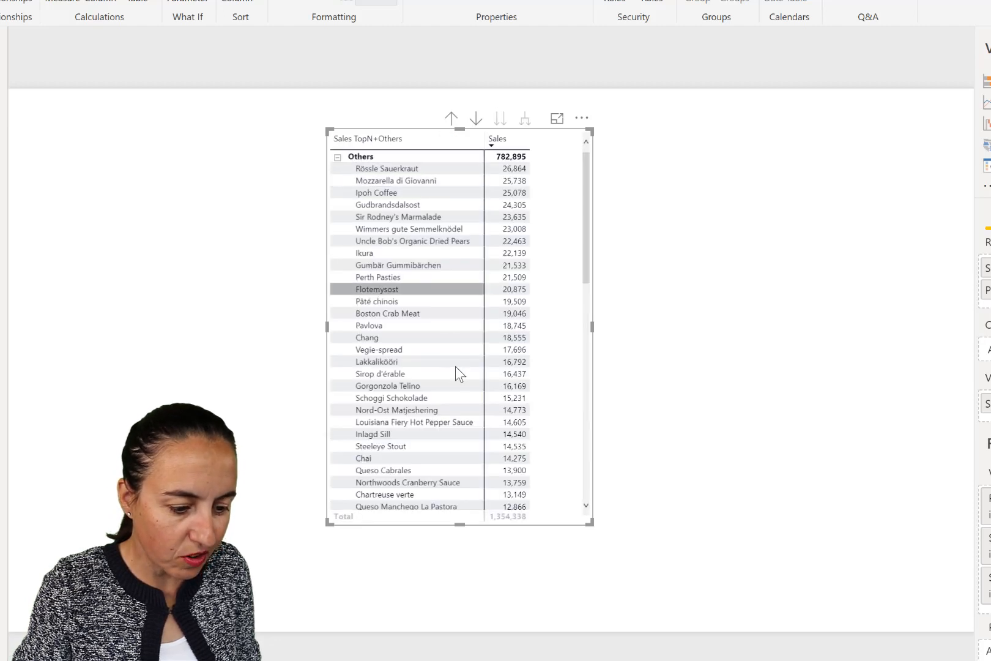
scroll(465, 361, "down", 8)
scroll(462, 367, "down", 3)
scroll(461, 358, "up", 10)
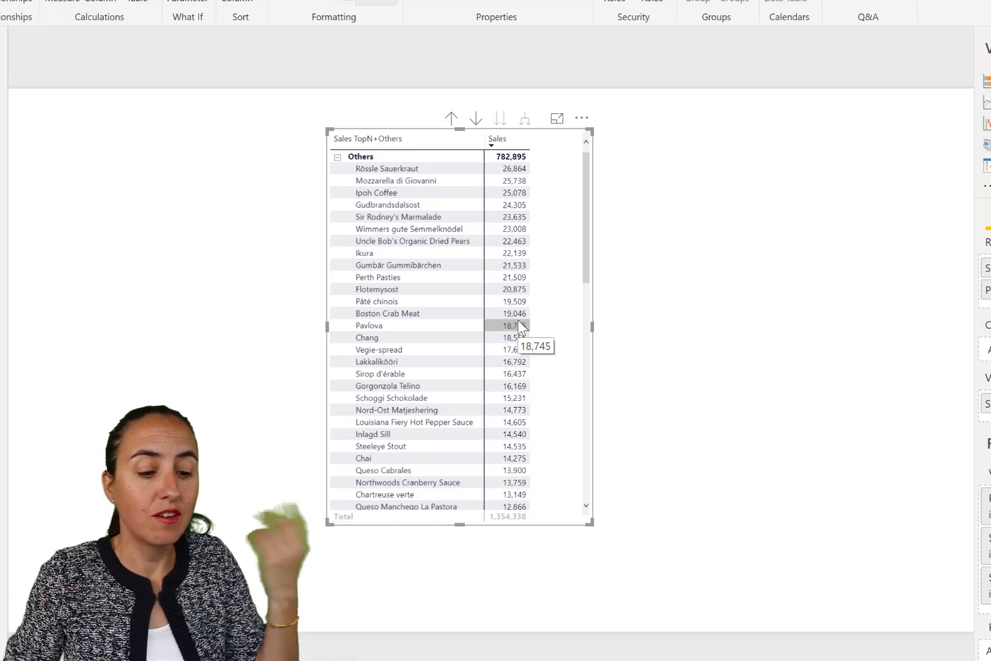
Change the rank threshold in the Sales TopN+Others formula to <=2, commit it, and collapse the Others group in the matrix
left_click(990, 625)
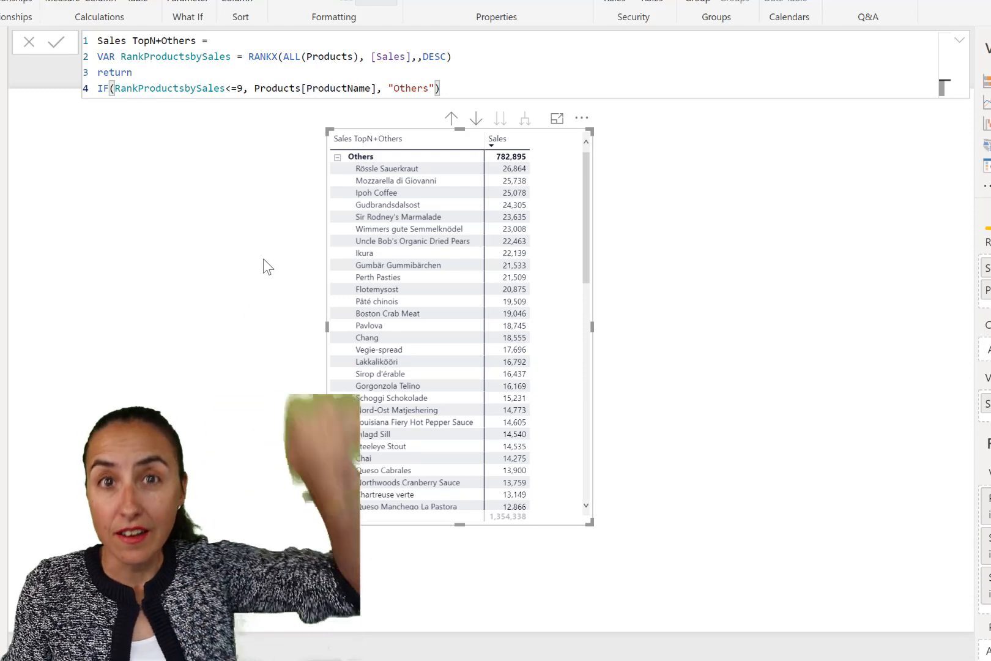
left_click(245, 88)
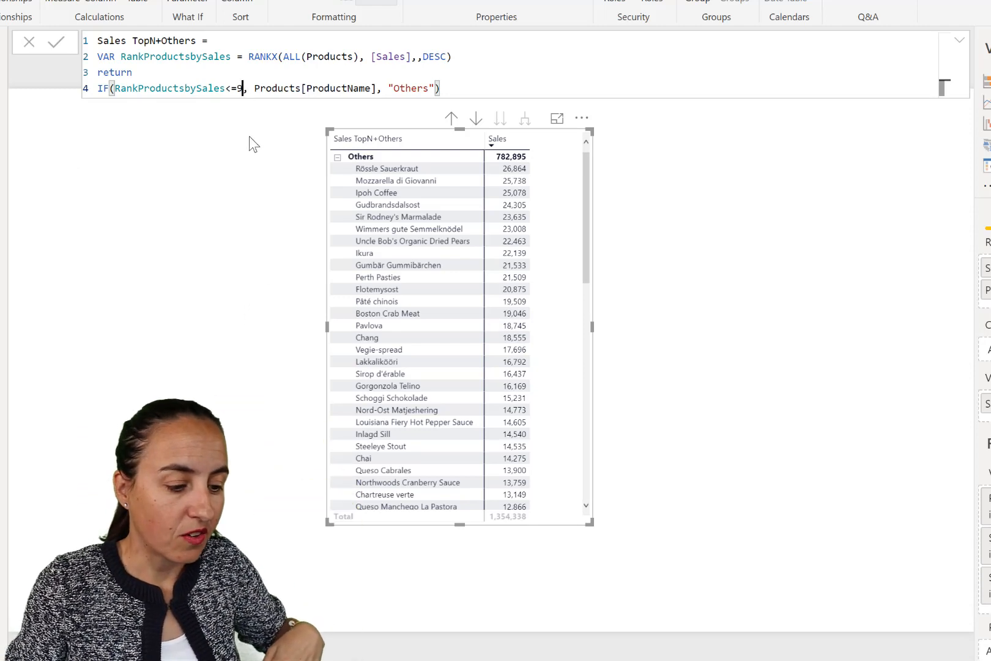
key("BackSpace")
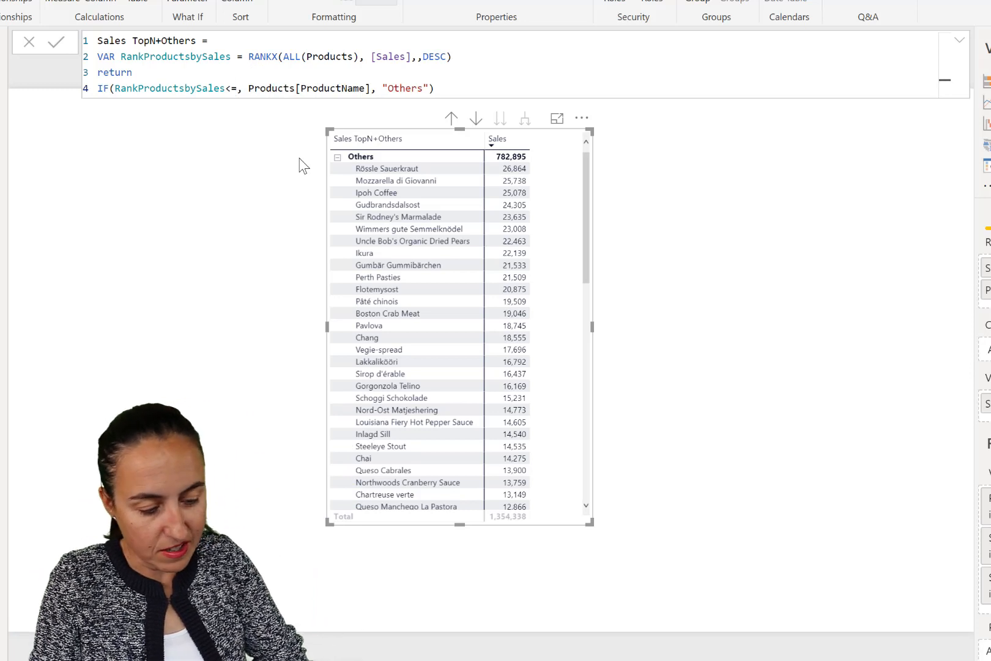
type("2")
key("Return")
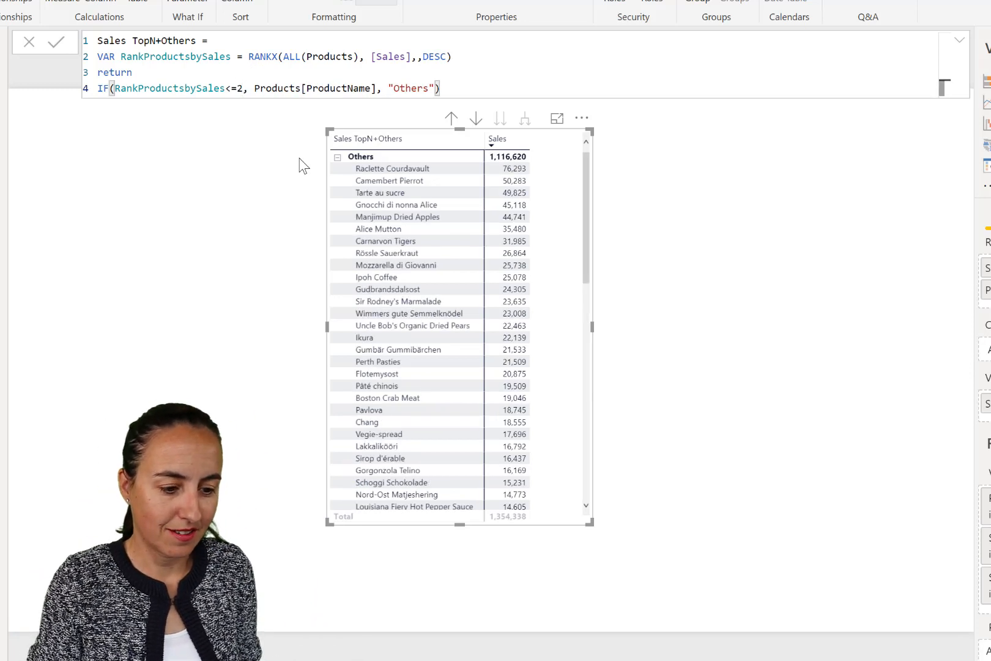
left_click(337, 158)
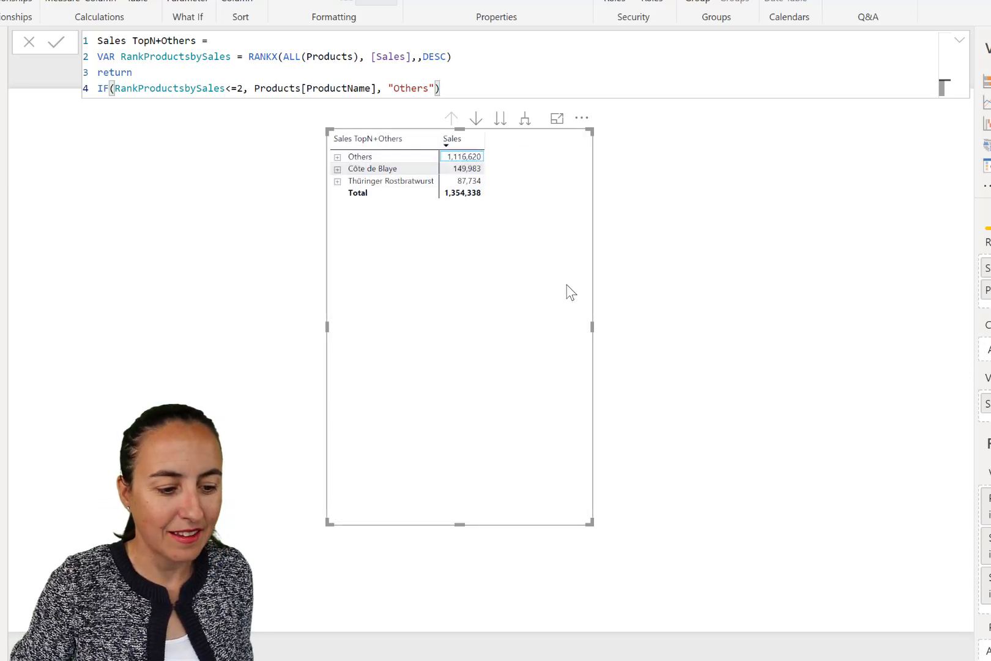